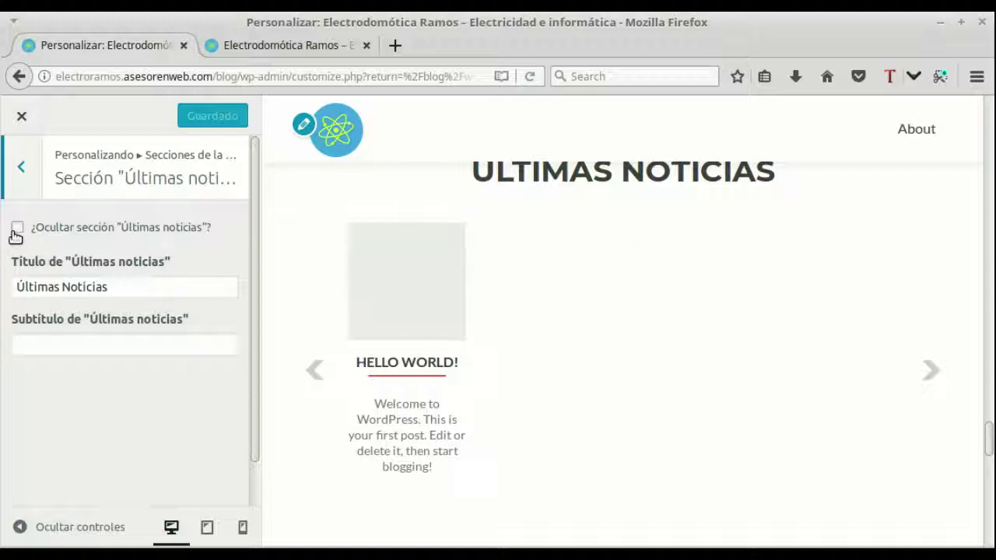
Check the "Últimas Noticias" section on the live site and return to the customizer.
left_click(341, 43)
scroll(589, 338, "up", 2)
scroll(589, 338, "down", 1)
scroll(589, 338, "down", 1)
scroll(589, 338, "up", 2)
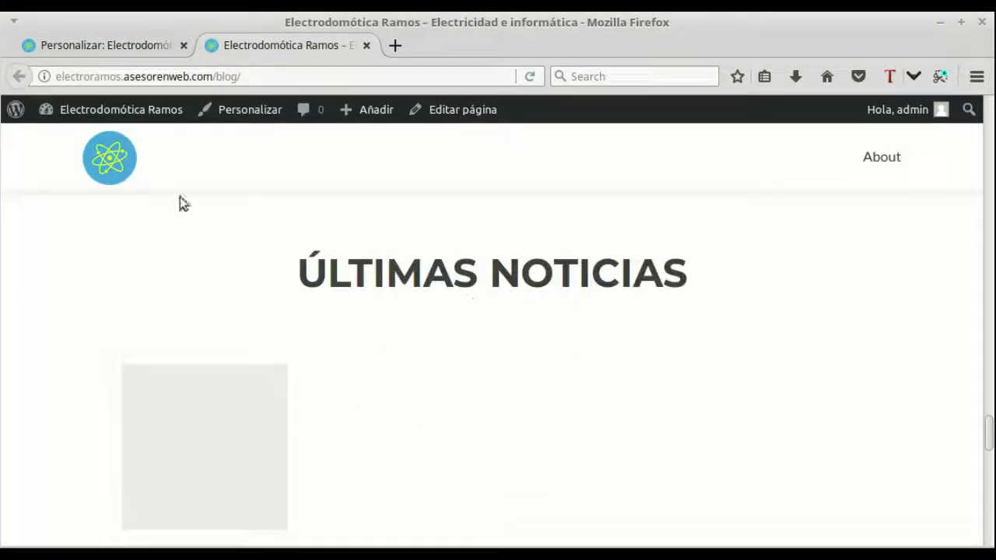
left_click(88, 39)
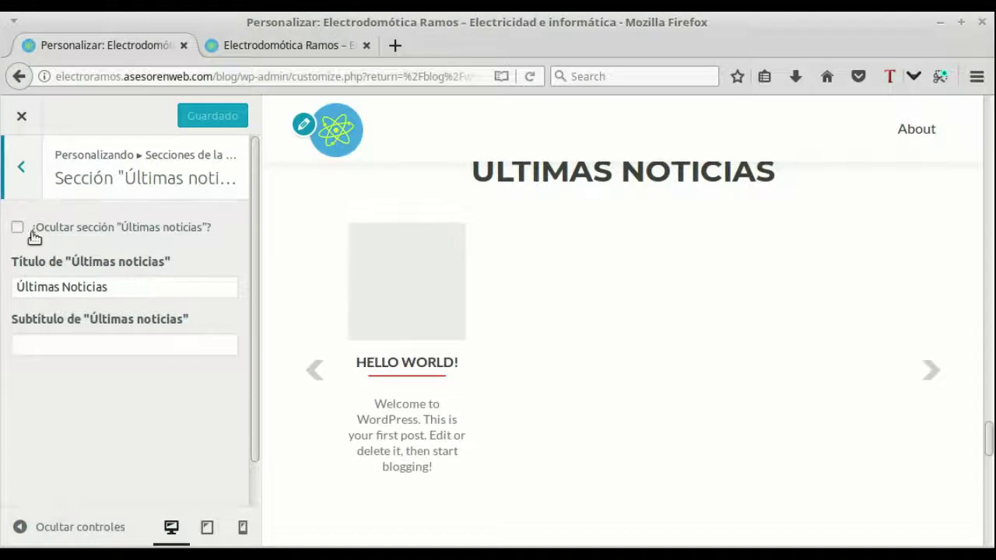
Keep the latest news section shown and set its title to "Blog".
left_click(16, 229)
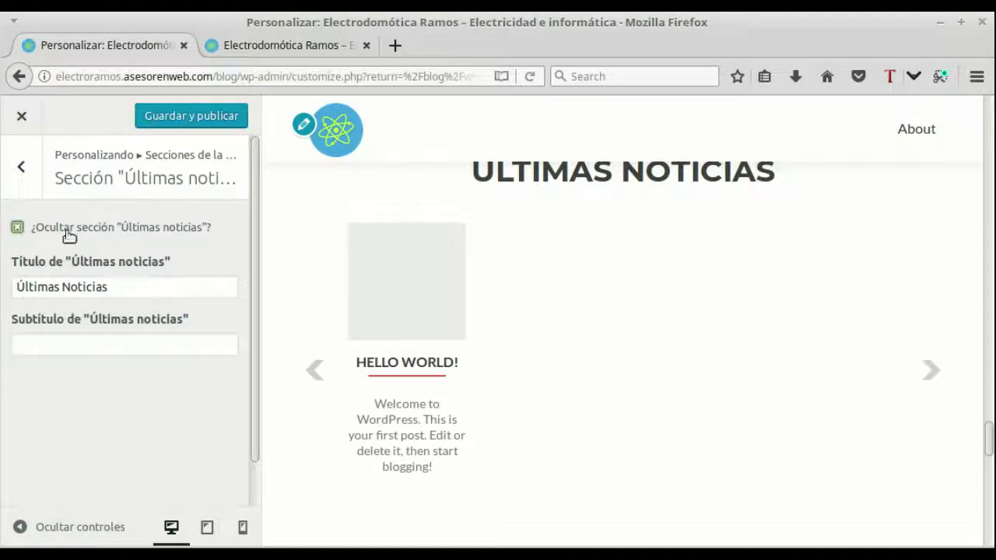
left_click(18, 229)
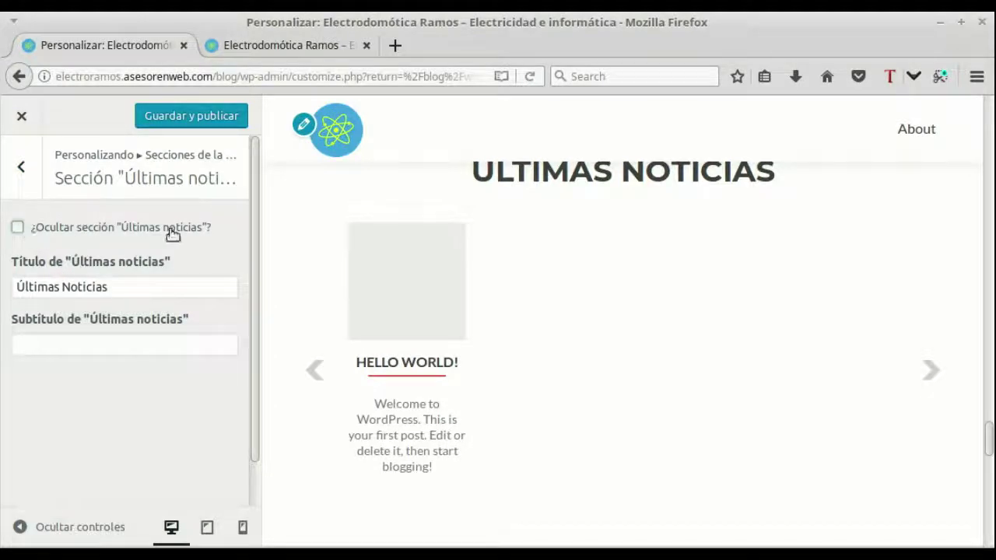
left_click(116, 287)
key("ctrl+a")
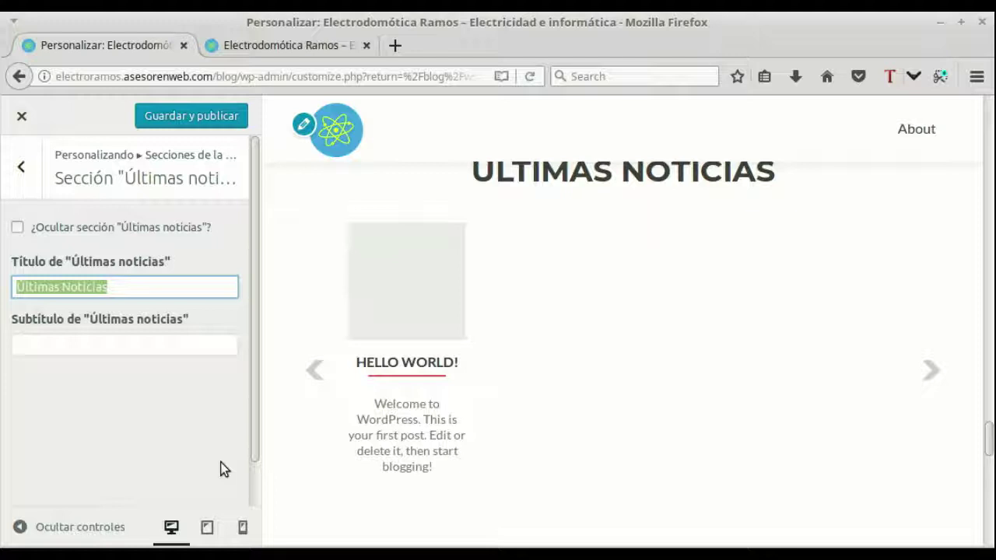
type("Blog")
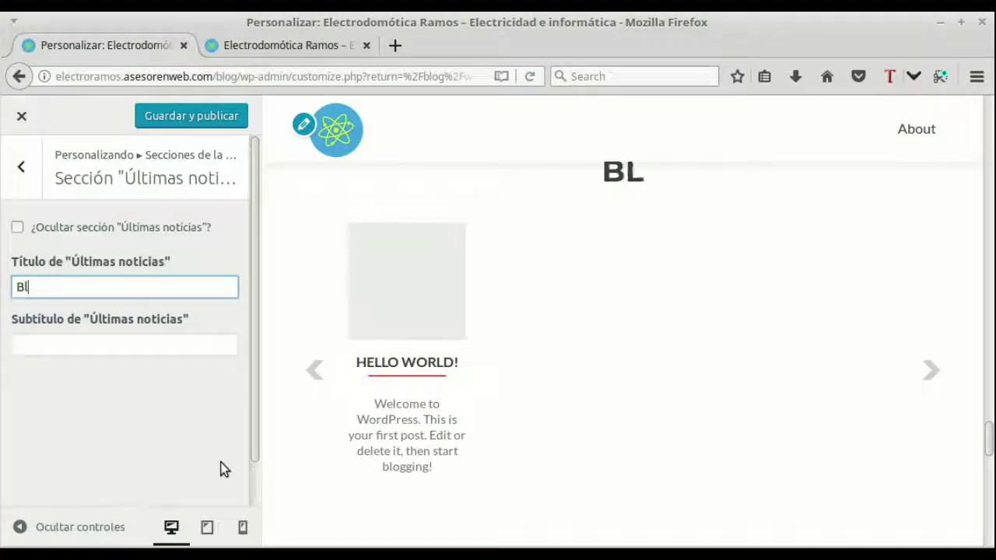
Set the latest news section's subtitle to "Nuestras últimas actividades" and publish the changes.
left_click(65, 347)
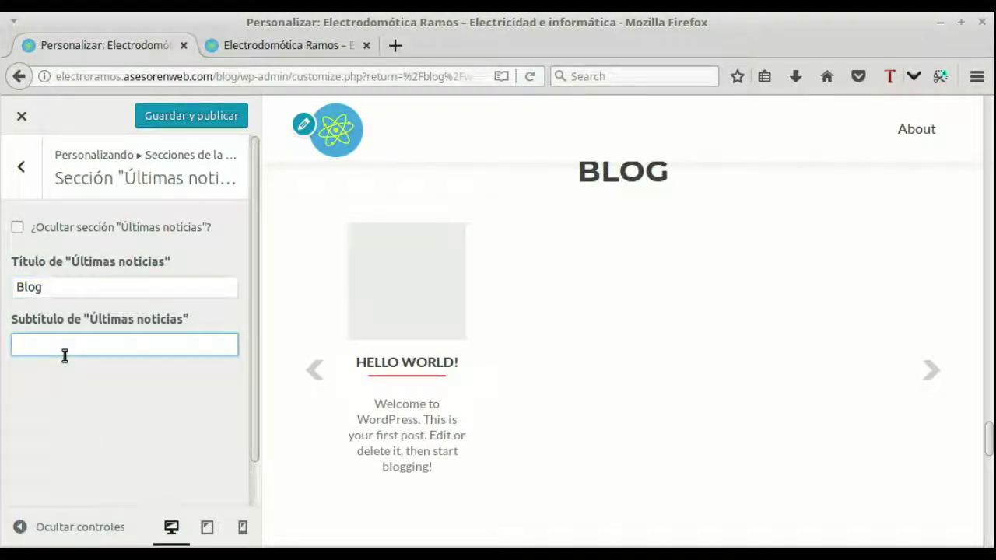
type("Nuestras")
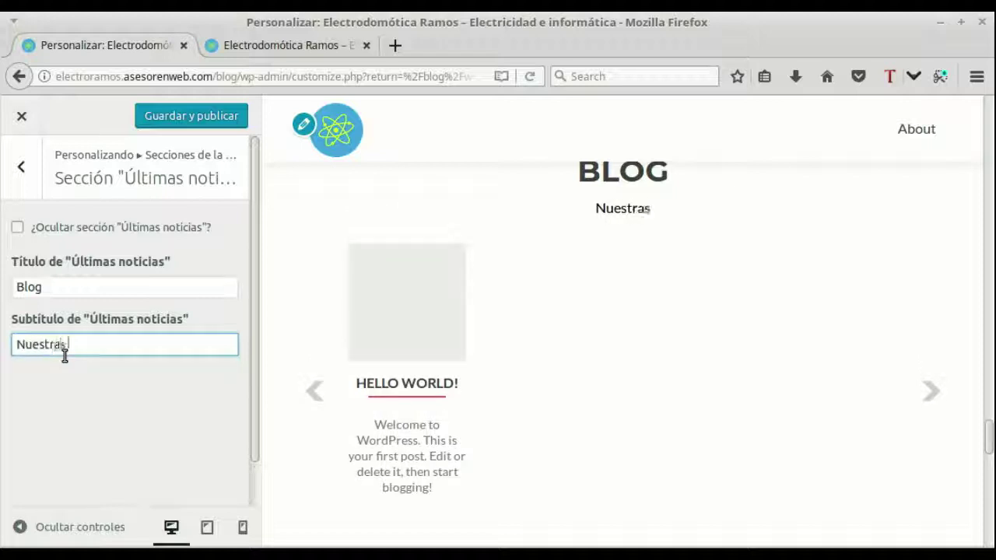
type(" últimas")
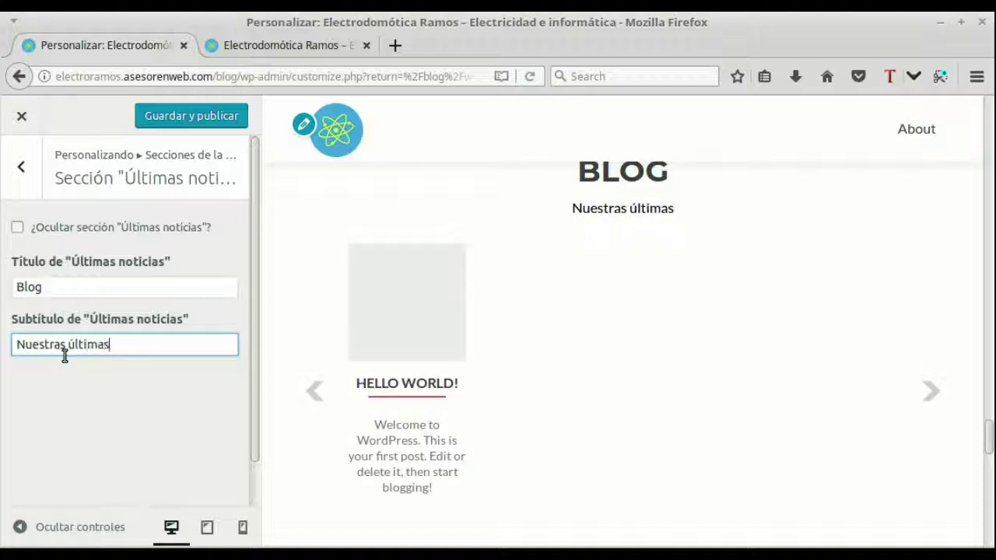
type(" actividades")
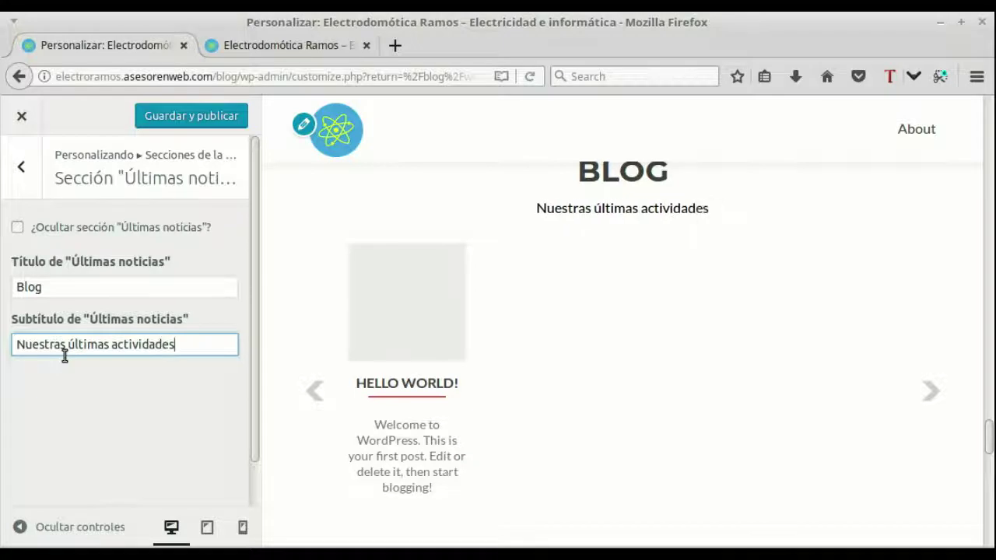
left_click(189, 118)
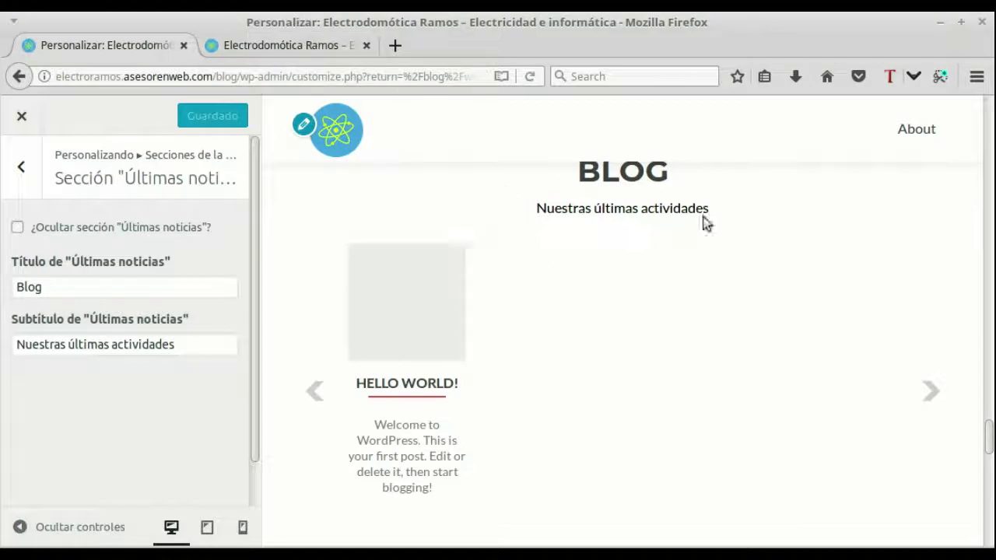
Examine the news section's heading and post card in the preview and on the live site.
scroll(623, 201, "up", 1)
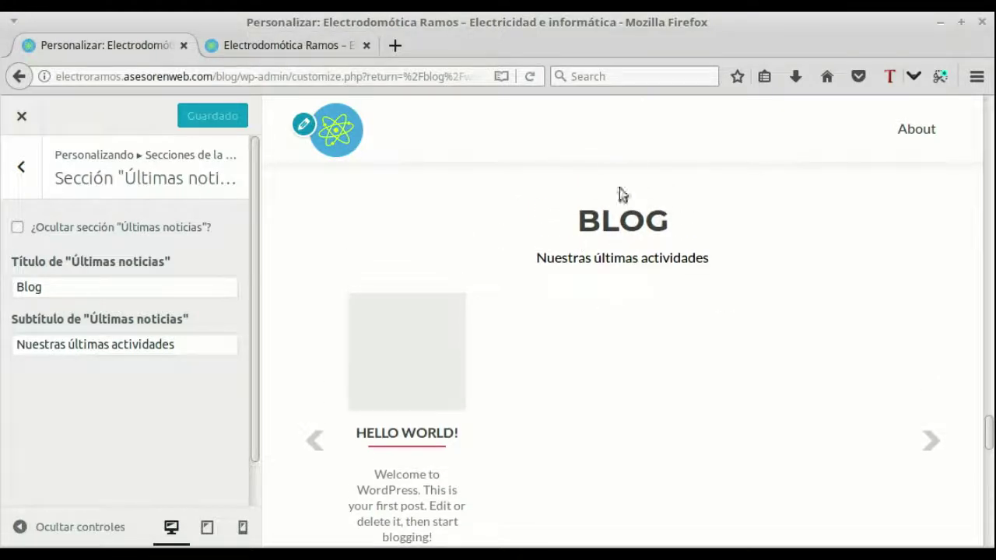
scroll(439, 471, "down", 2)
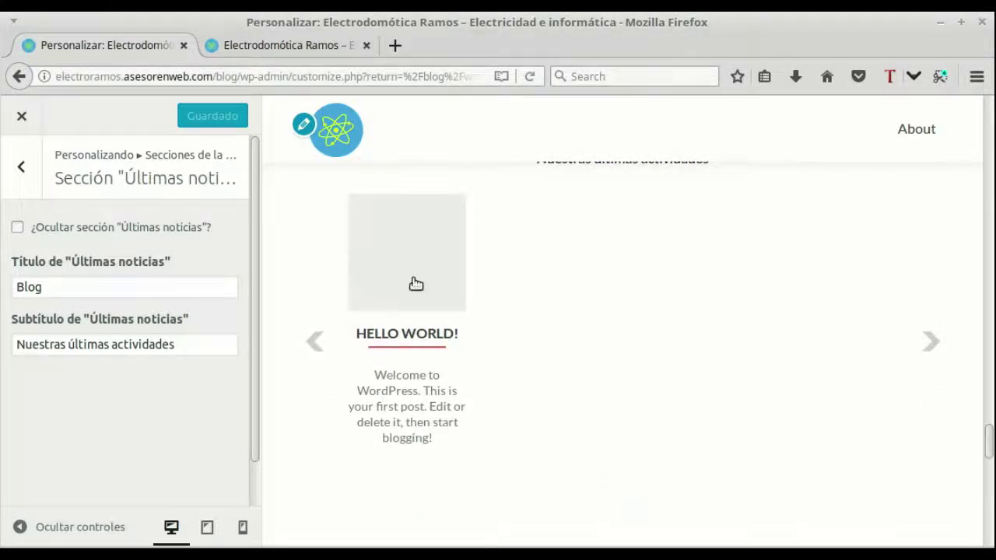
left_click(332, 46)
scroll(598, 286, "down", 4)
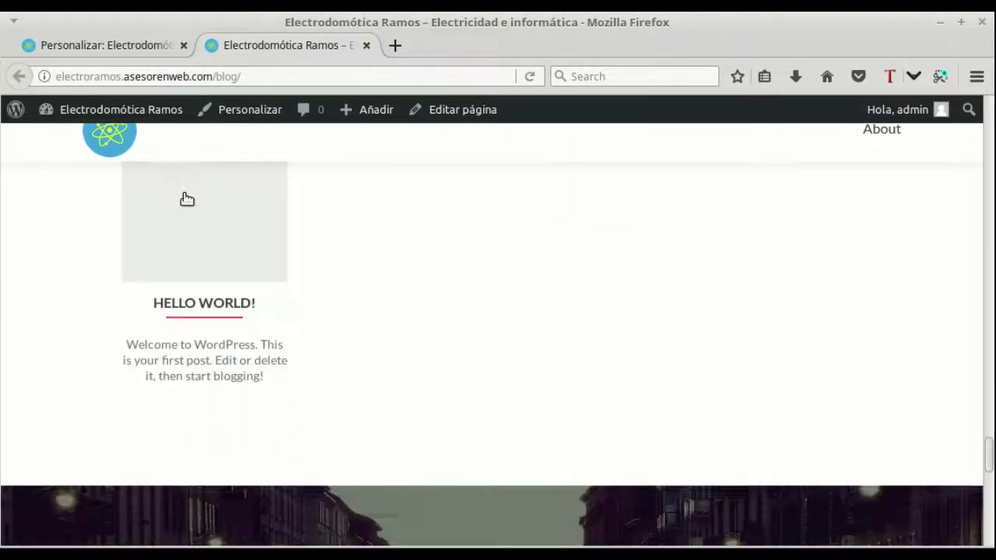
scroll(374, 316, "up", 2)
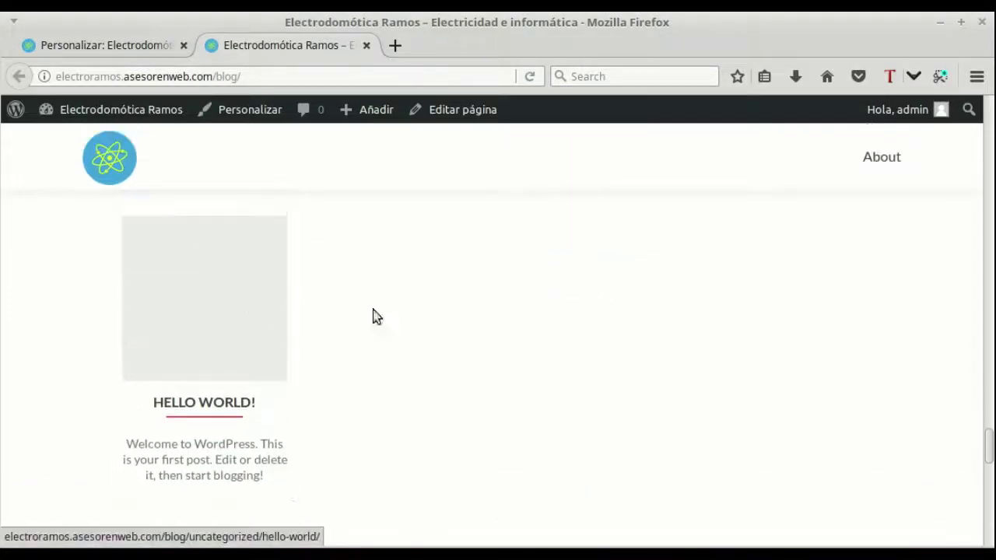
Leave the customizer and compare the list of all posts with the post card on the live site.
left_click(99, 38)
left_click(22, 115)
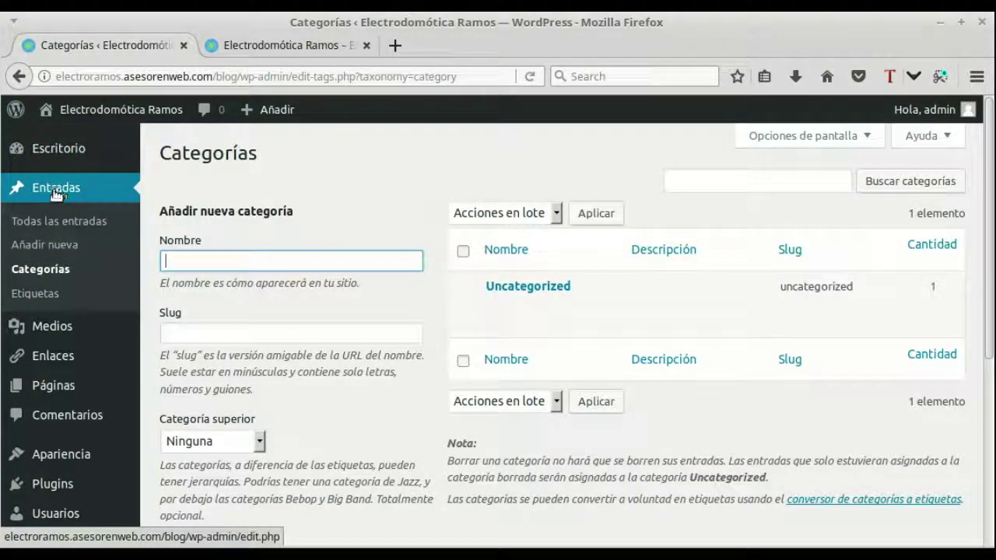
left_click(87, 227)
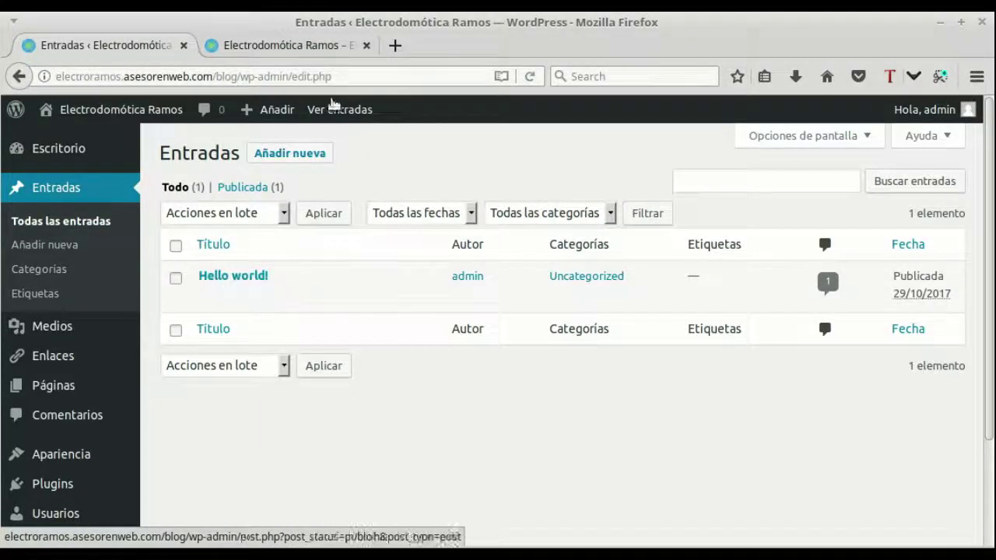
left_click(299, 48)
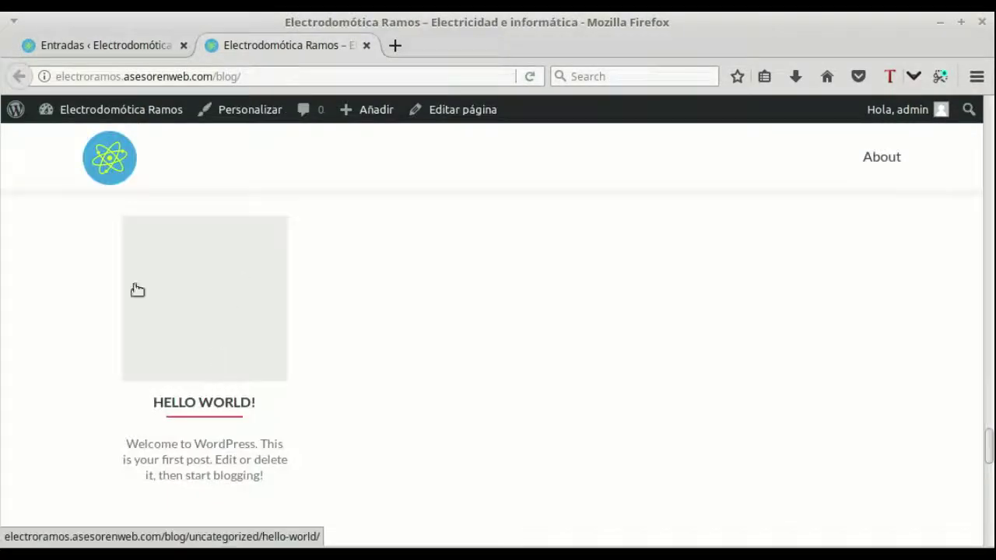
left_click(129, 46)
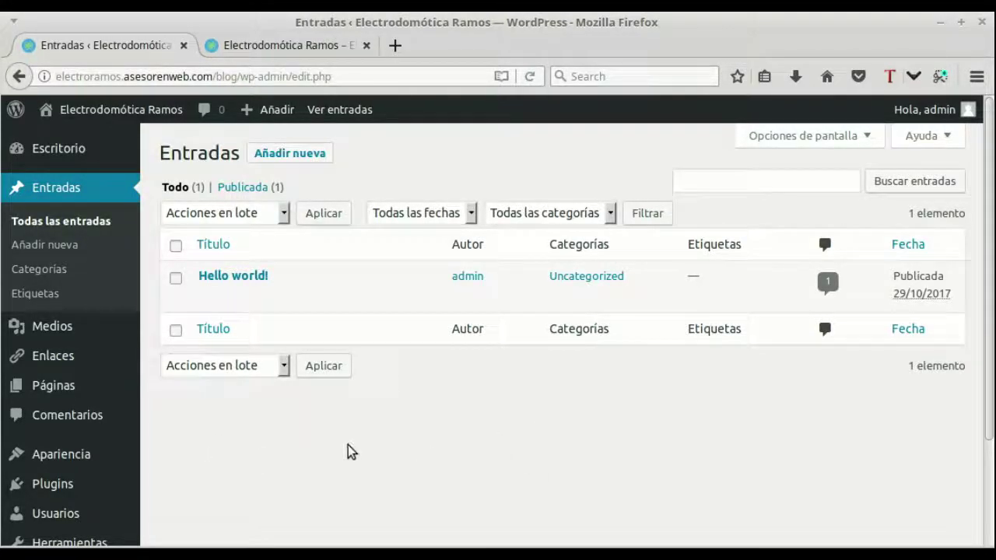
Add a post category named "Blog" with the description "Nuestras entradas de blog".
left_click(31, 270)
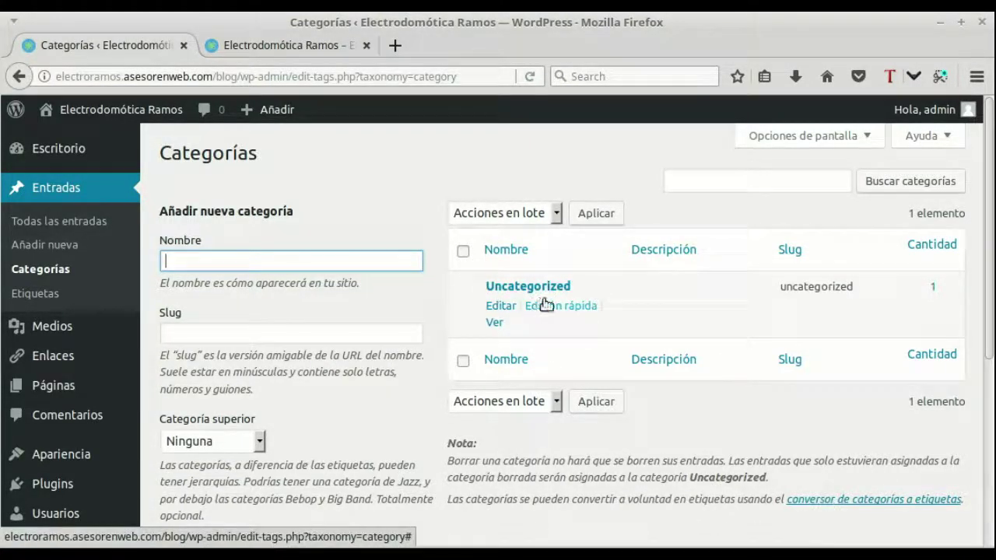
type("Blog")
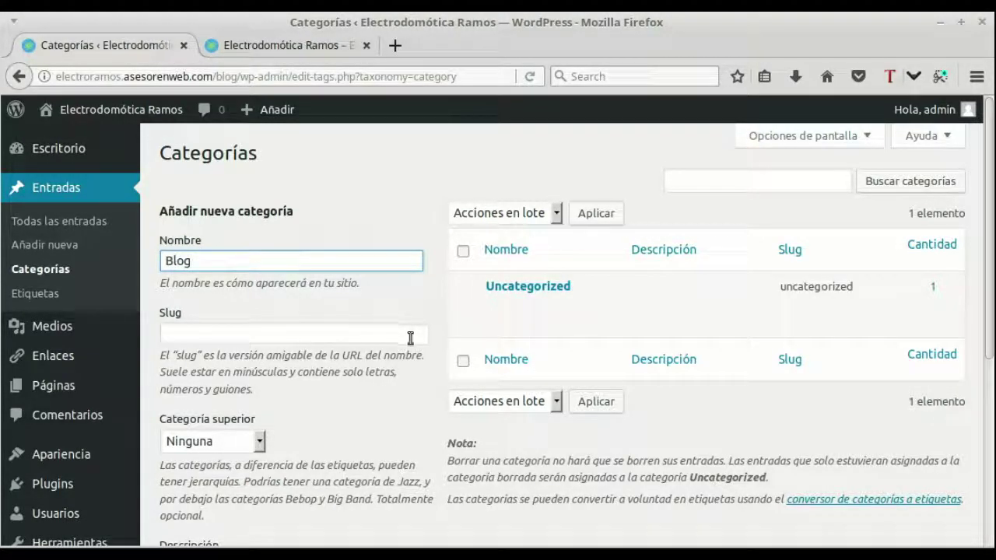
scroll(410, 340, "down", 3)
scroll(407, 341, "down", 3)
left_click(225, 405)
type("Nurs")
key("BackSpace")
type("stras entradas de blog")
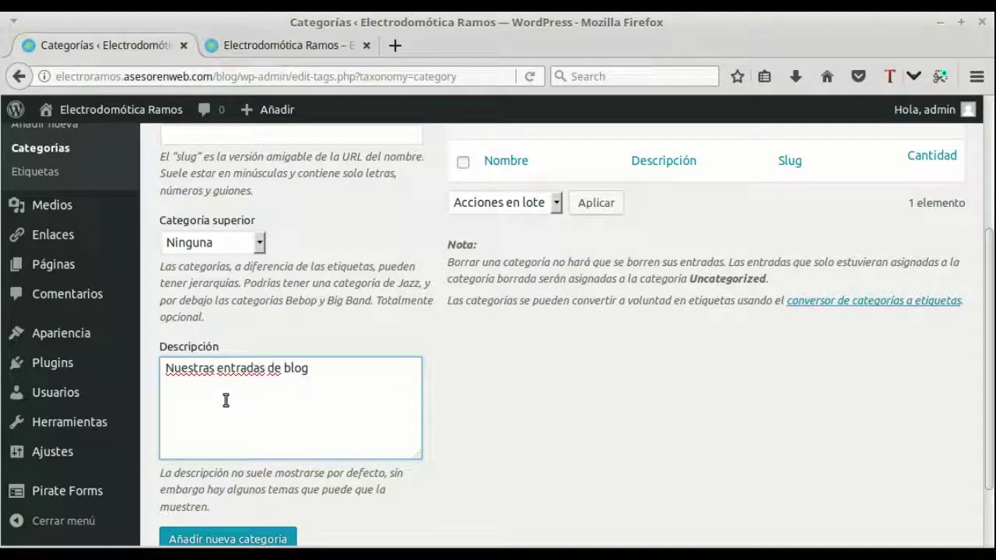
scroll(373, 405, "down", 2)
left_click(272, 455)
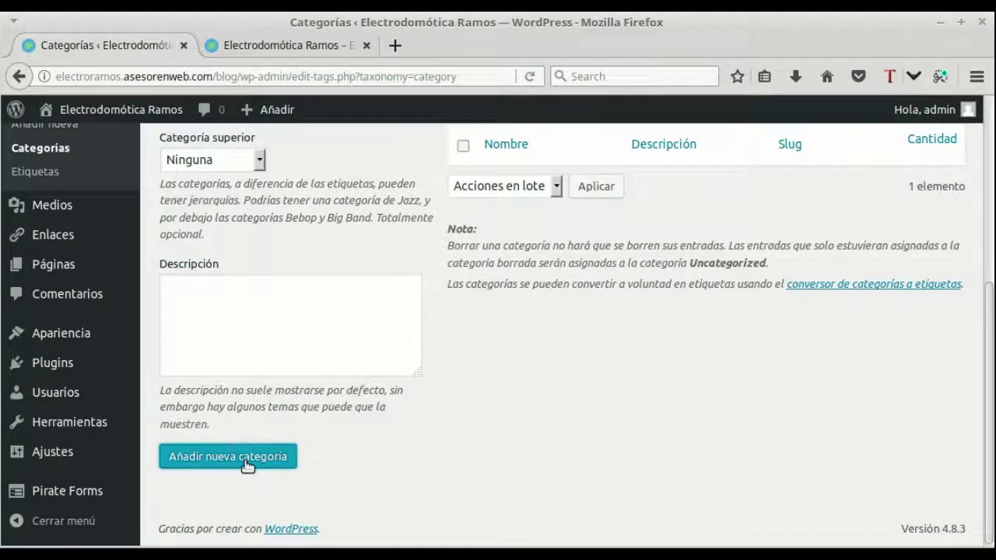
scroll(668, 451, "up", 5)
scroll(667, 451, "up", 2)
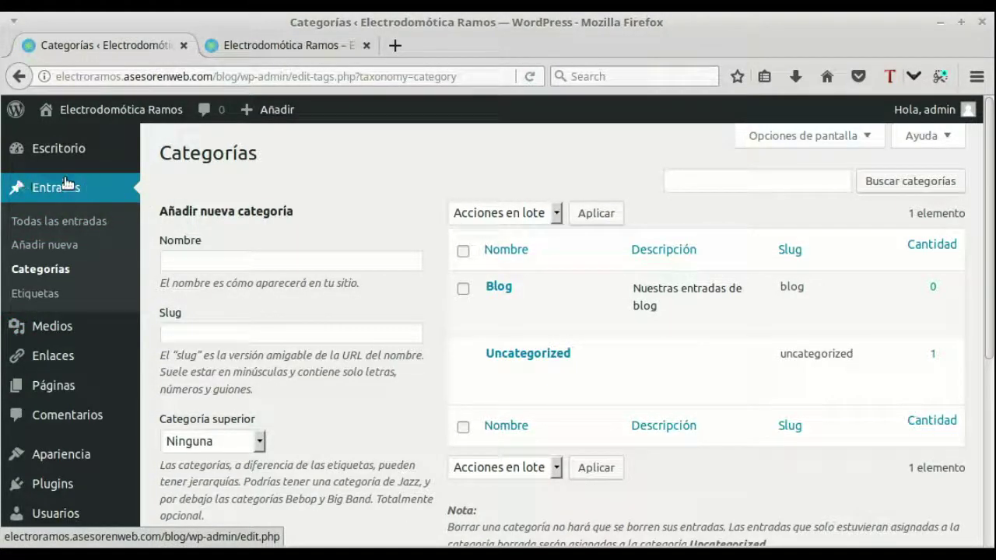
Start a new post and title it "Instalación eléctrica".
left_click(49, 246)
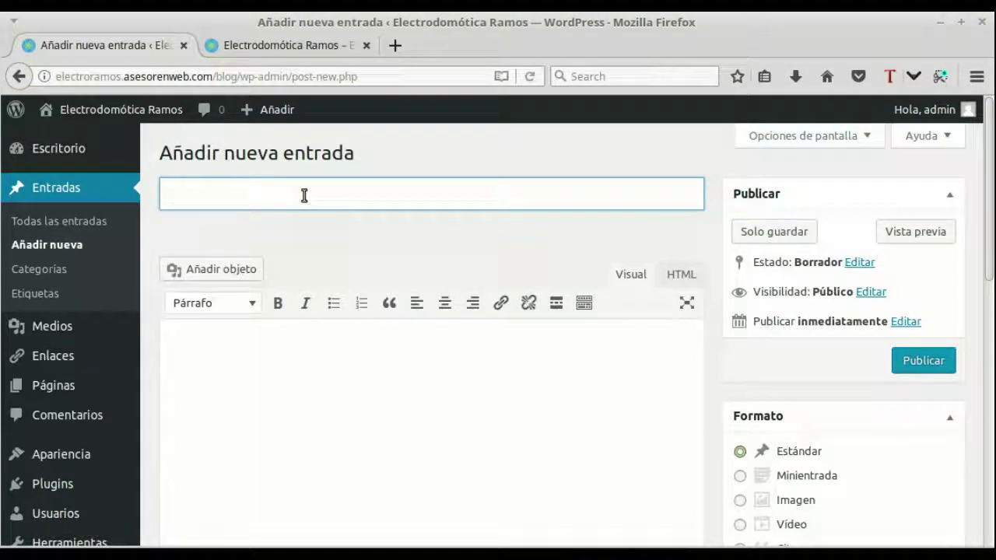
type("Instalación")
key("BackSpace")
key("BackSpace")
key("BackSpace")
key("BackSpace")
key("BackSpace")
type("ción e")
type("lec")
type("éctrica")
Write the post body as "Hicimos nuestro primer trabajo de reparación de laptop".
left_click(231, 380)
type("Hic")
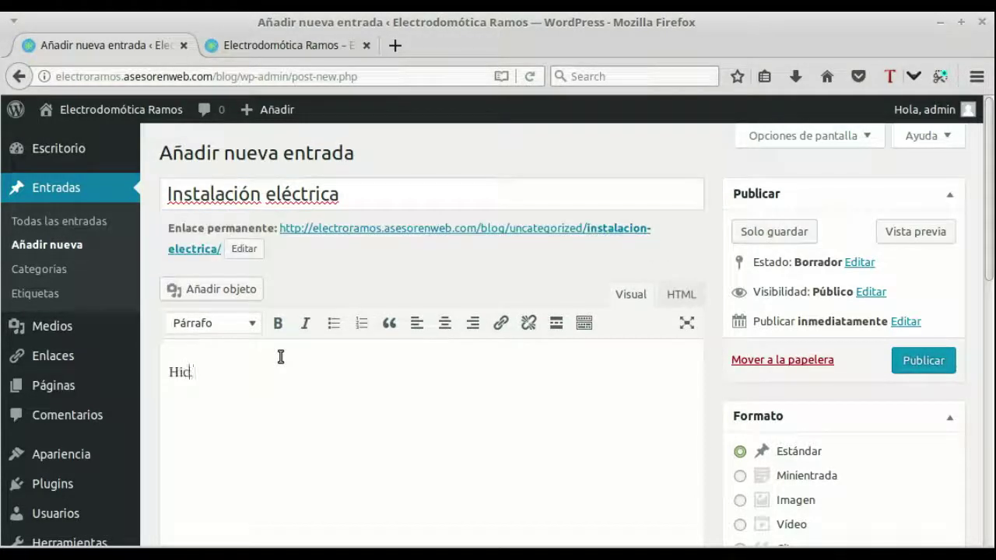
type("imos nuetrotro primer trabajo de instalación e")
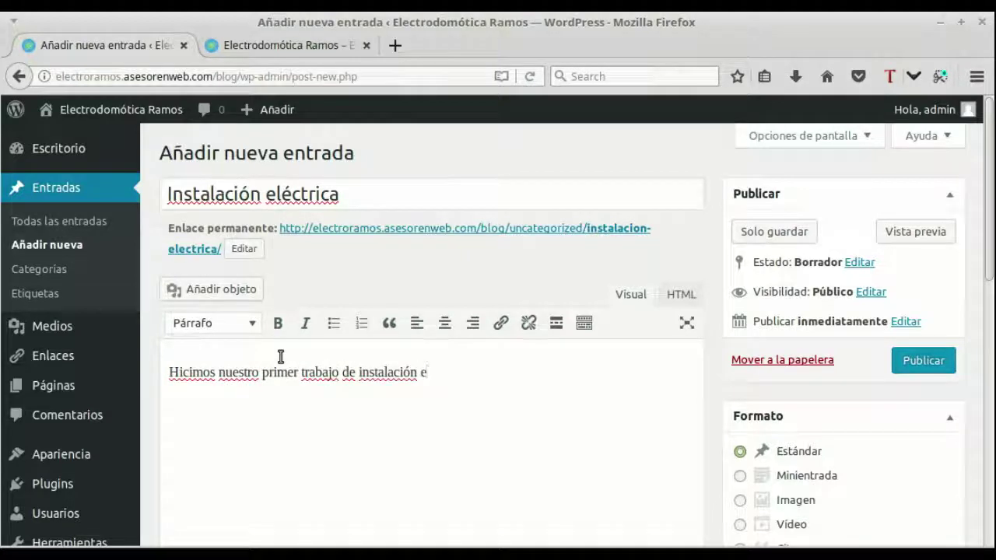
key("BackSpace")
key("BackSpace")
key("BackSpace")
key("BackSpace")
key("BackSpace")
key("BackSpace")
key("BackSpace")
key("BackSpace")
type("reparación de laptop")
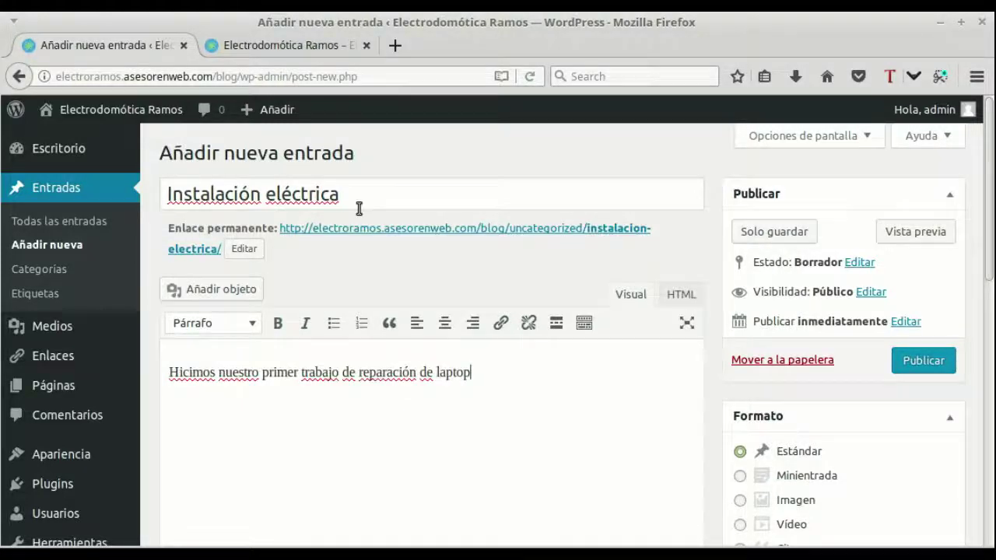
Replace the post title with "Reparación de laptop".
key("shift+Tab")
type("Reparación de lao")
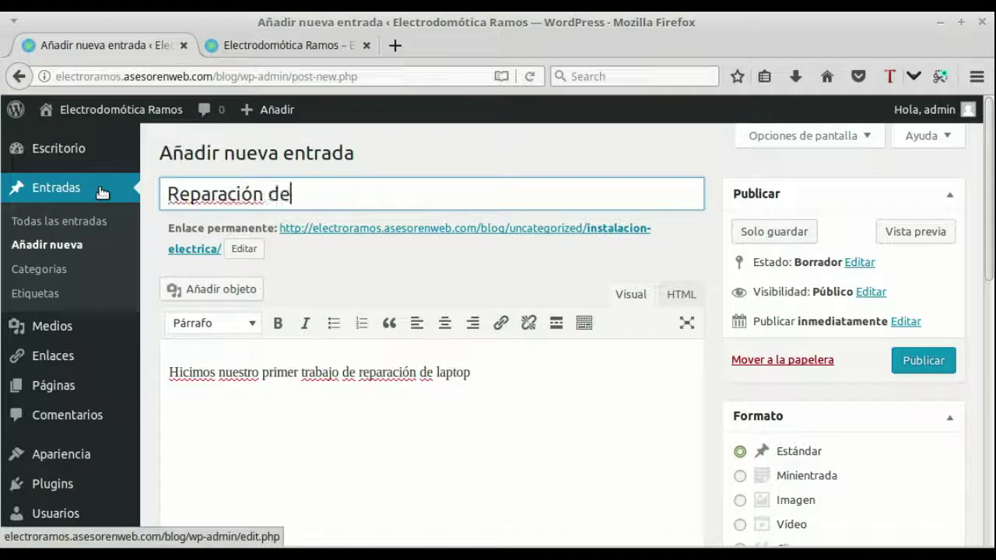
type("ptop")
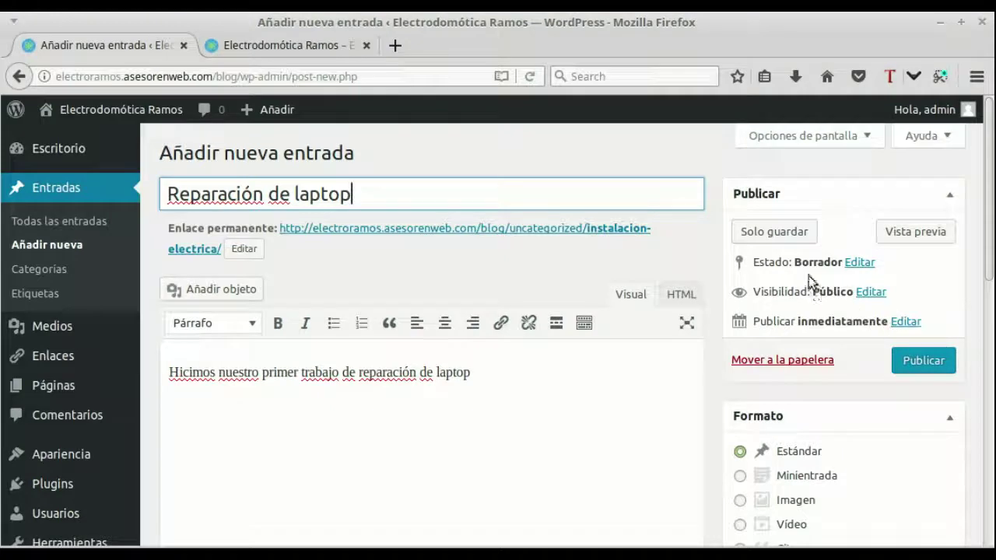
Review the new post's publishing, format and category options.
scroll(836, 313, "down", 3)
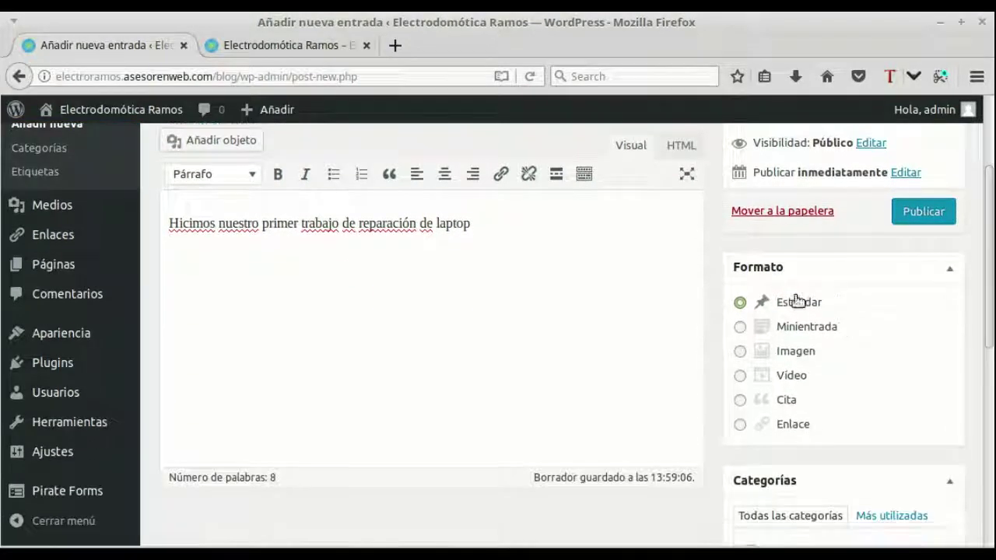
scroll(796, 301, "up", 3)
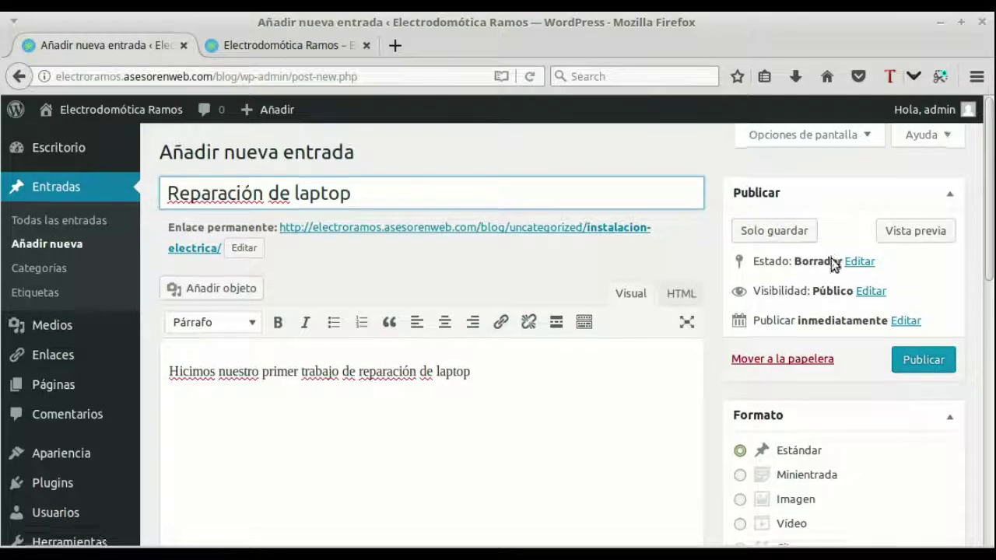
scroll(833, 262, "down", 5)
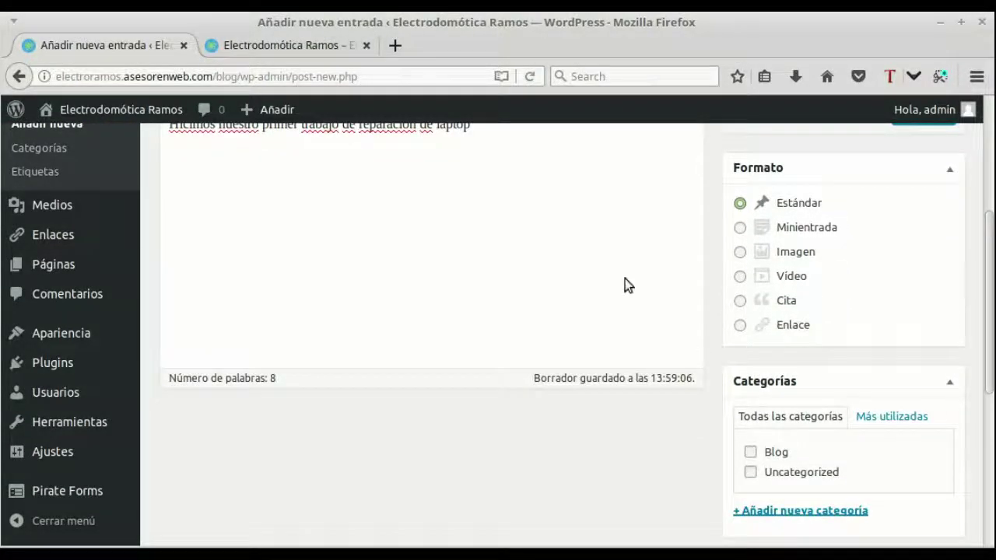
scroll(627, 296, "up", 4)
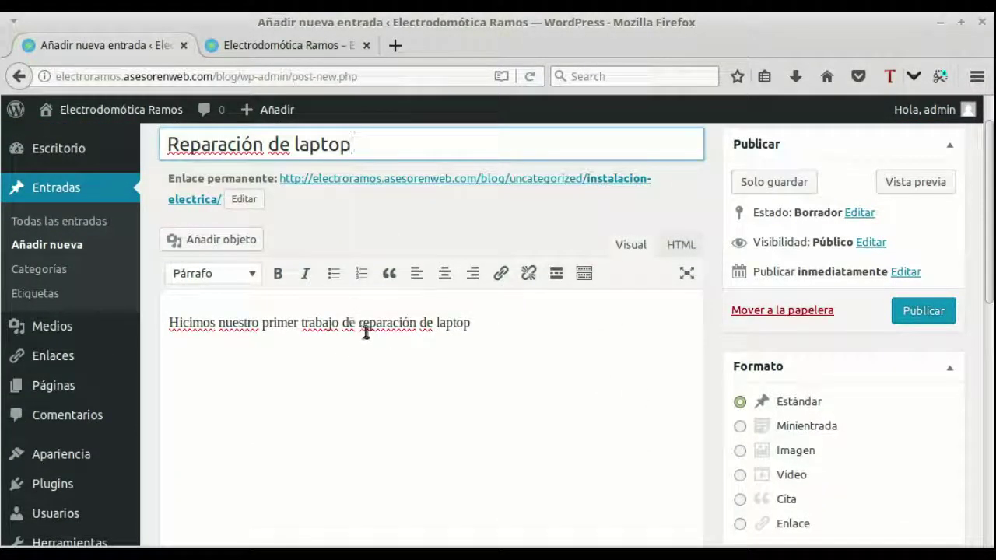
scroll(543, 389, "down", 3)
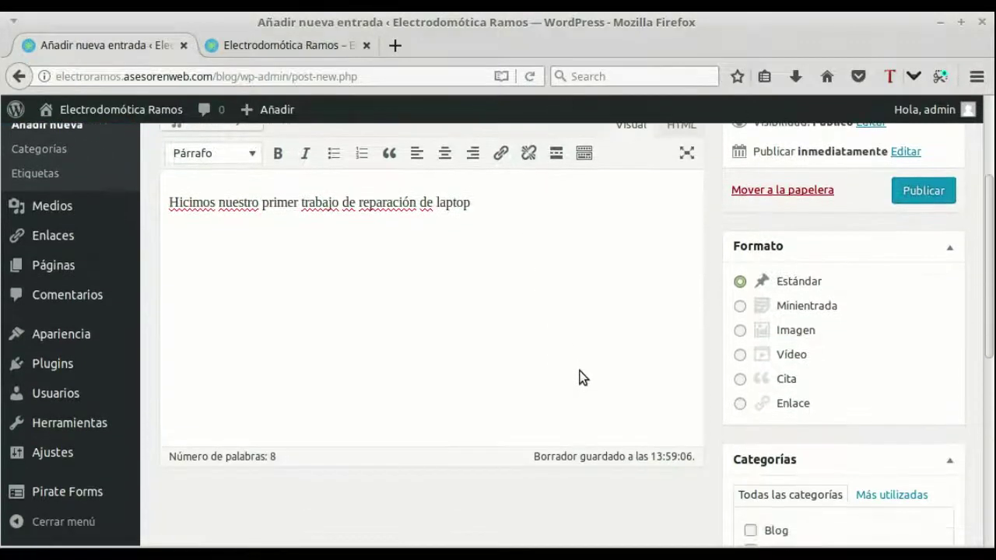
Add a new line below the body sentence in the post's content.
scroll(584, 377, "down", 4)
scroll(550, 345, "up", 7)
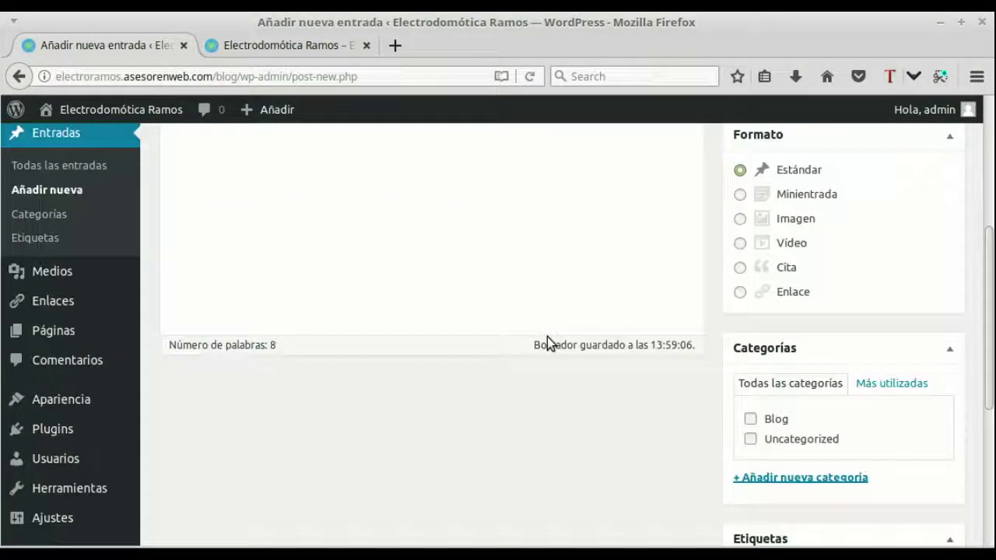
key("Return")
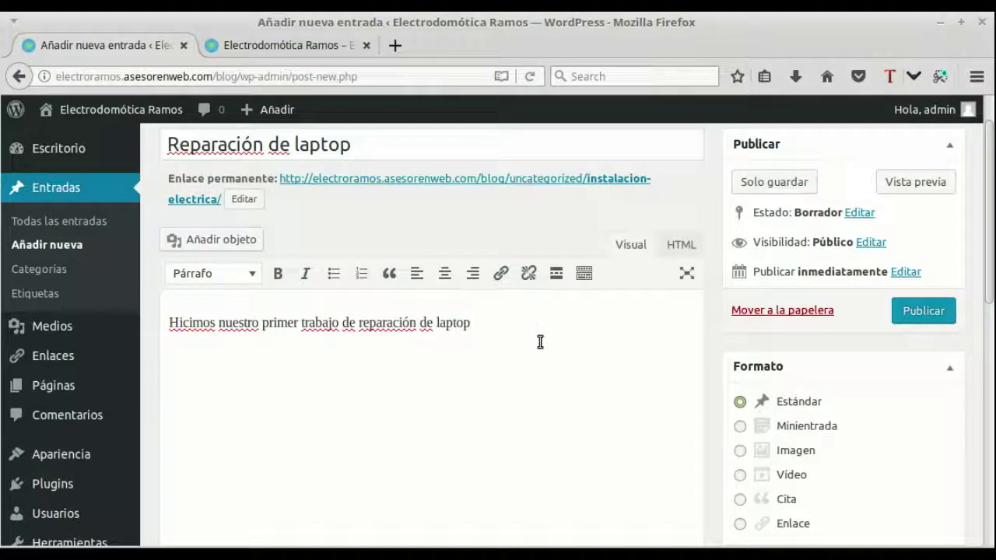
Open the Google home page in a new browser tab.
left_click(396, 45)
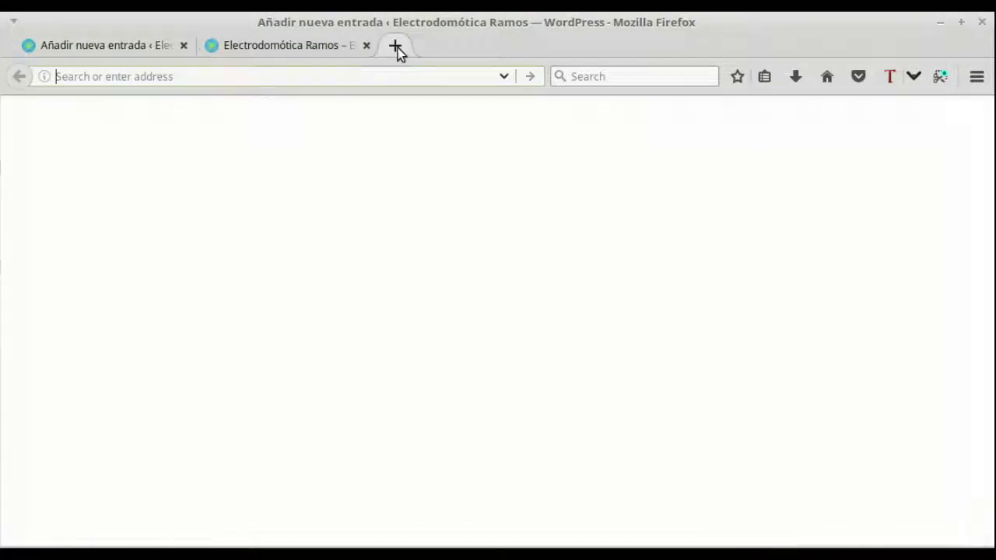
left_click(827, 78)
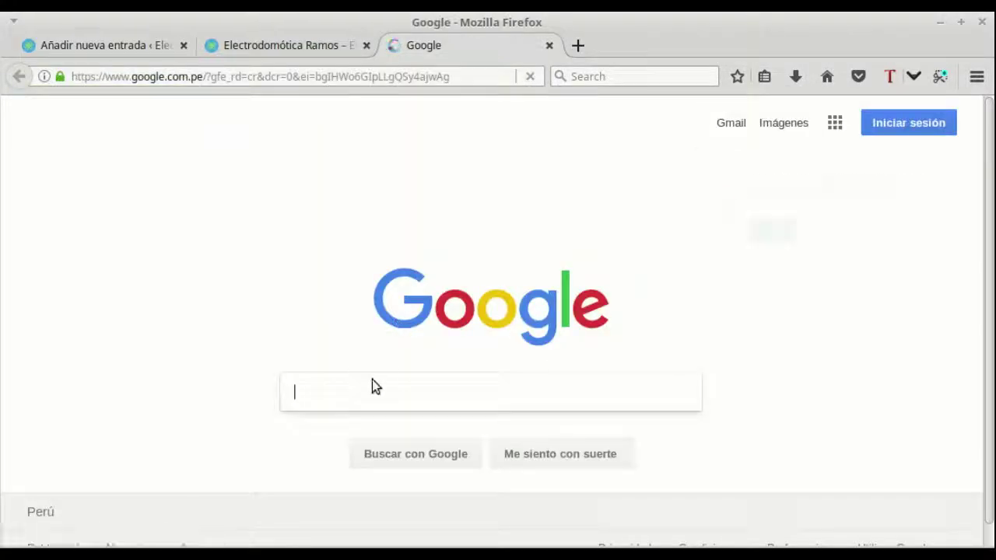
type("google")
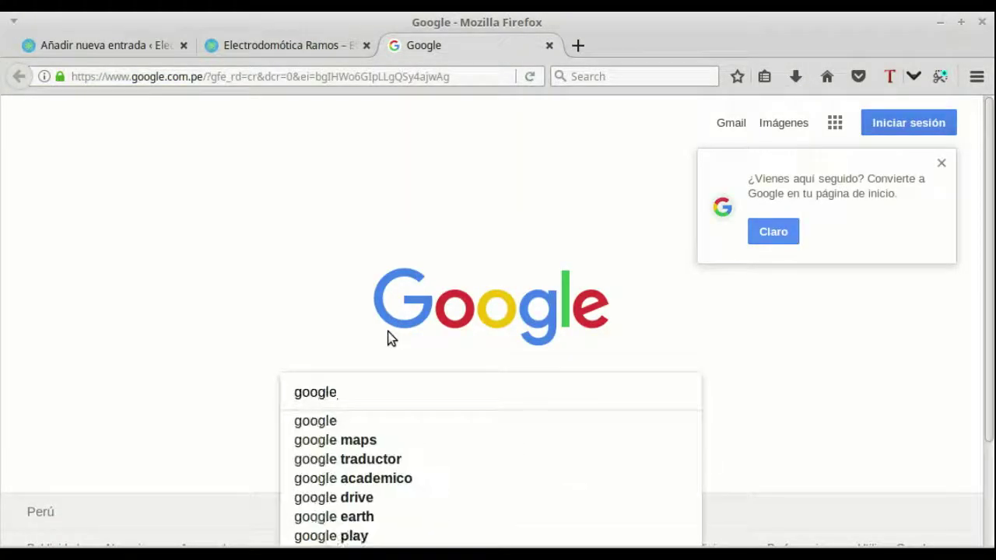
key("BackSpace")
key("BackSpace")
key("BackSpace")
key("BackSpace")
key("BackSpace")
key("BackSpace")
Search Google for "youtube" and open the YouTube home page from the results.
type("youtube")
key("Return")
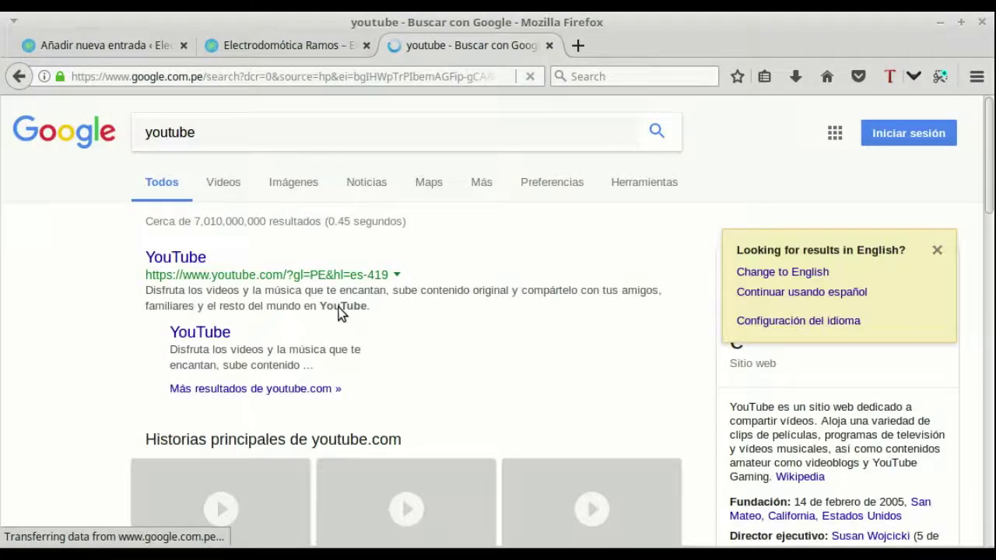
left_click(192, 262)
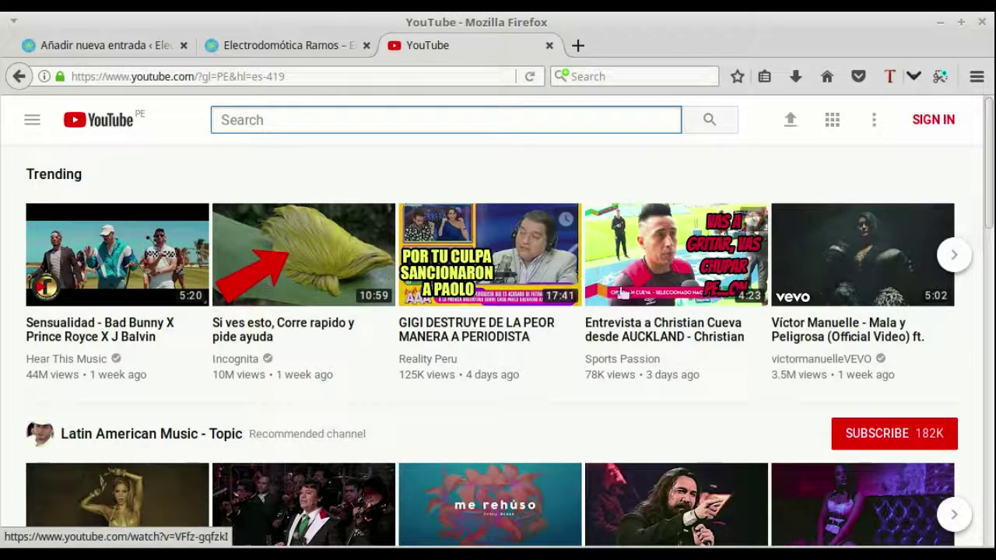
Open the trending video "Entrevista a Christian Cueva desde AUCKLAND" and bring up its embed code from the sharing options.
left_click(674, 282)
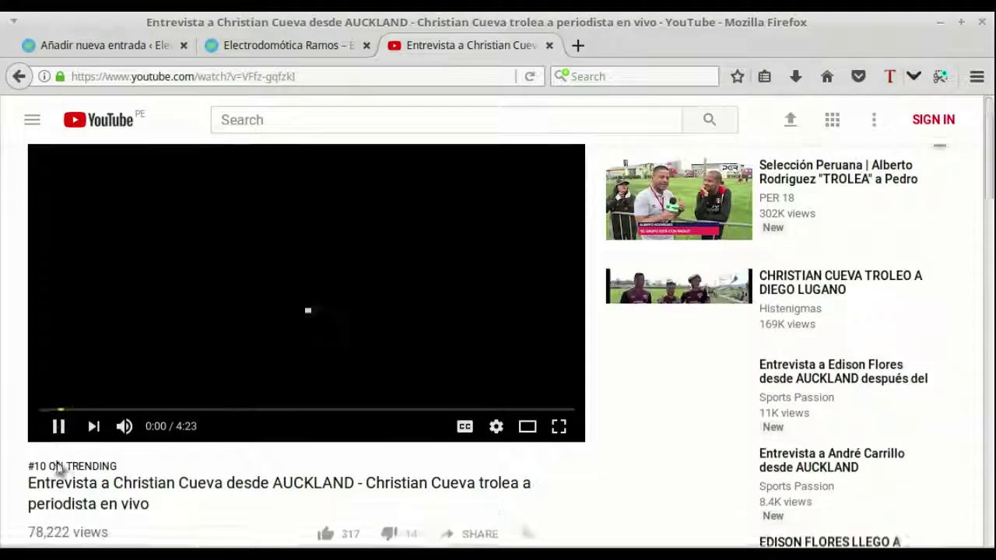
scroll(445, 336, "down", 5)
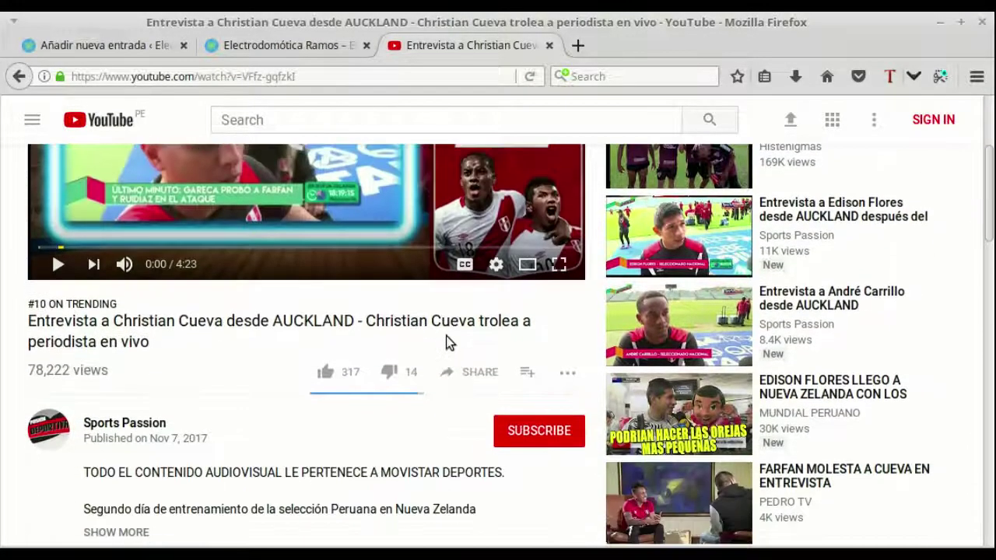
left_click(476, 273)
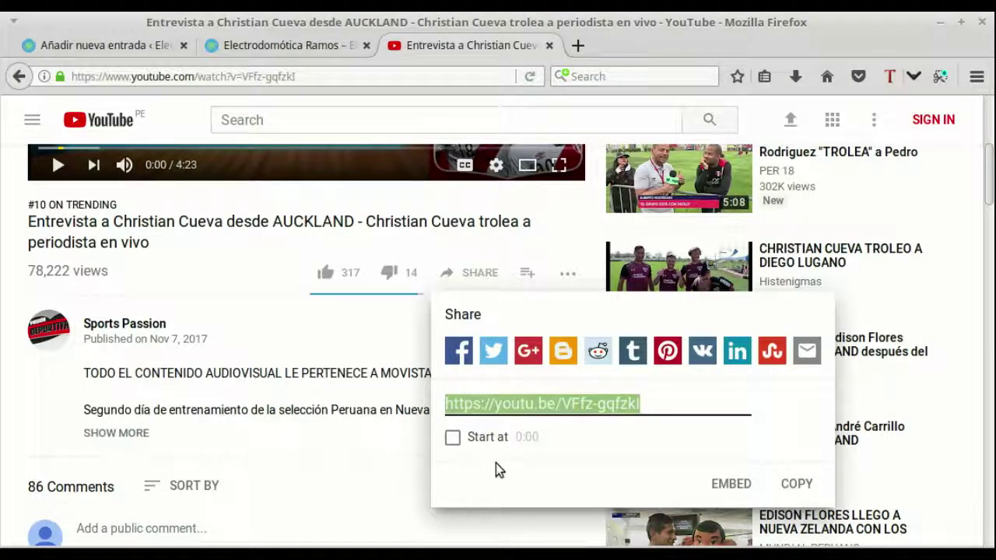
scroll(347, 400, "up", 1)
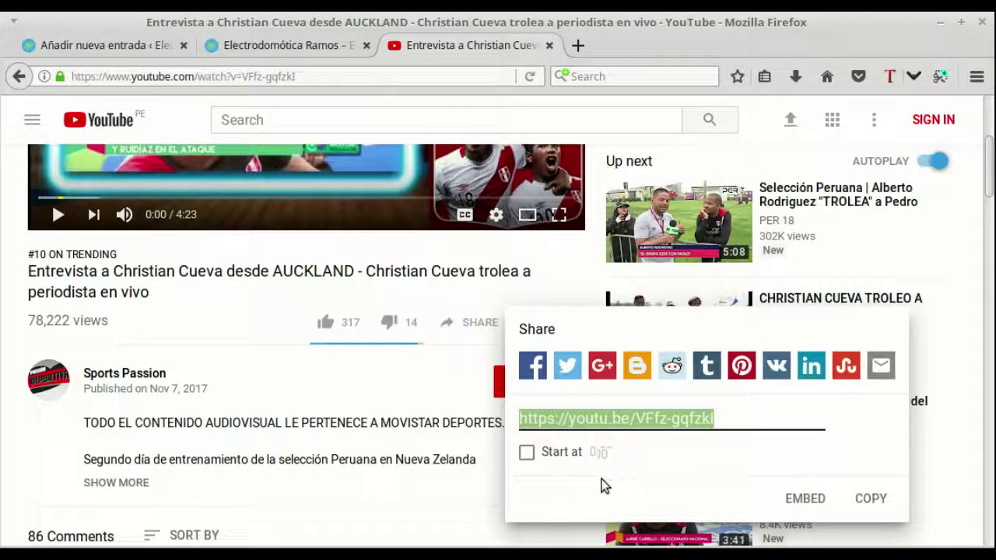
left_click(810, 502)
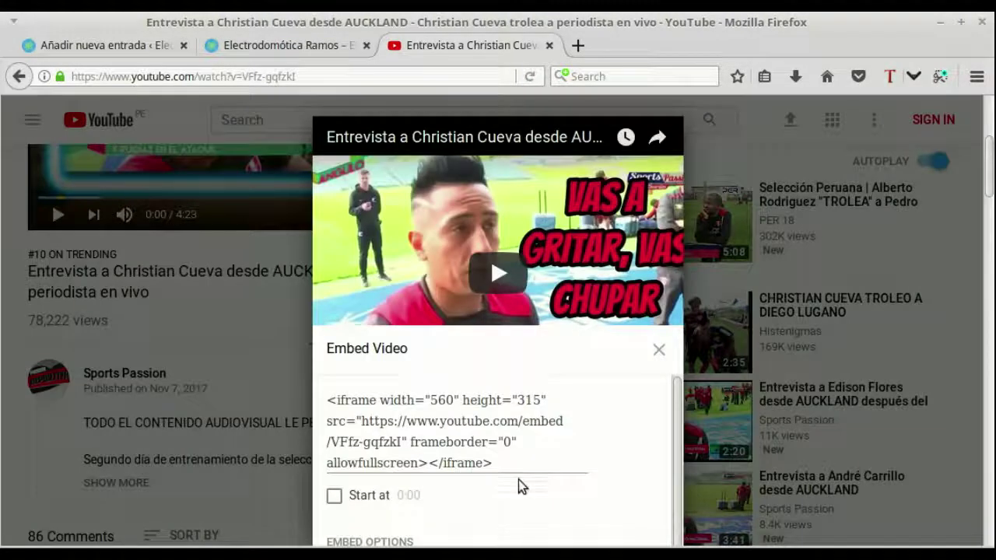
Copy the video's complete iframe embed code and close the embed window.
left_click_drag(493, 465, 322, 406)
right_click(372, 411)
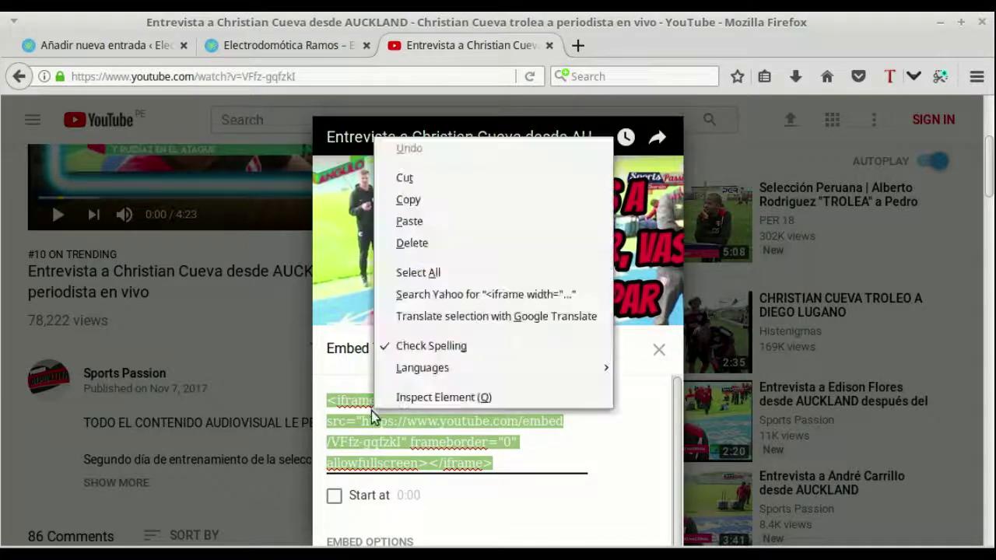
left_click(407, 200)
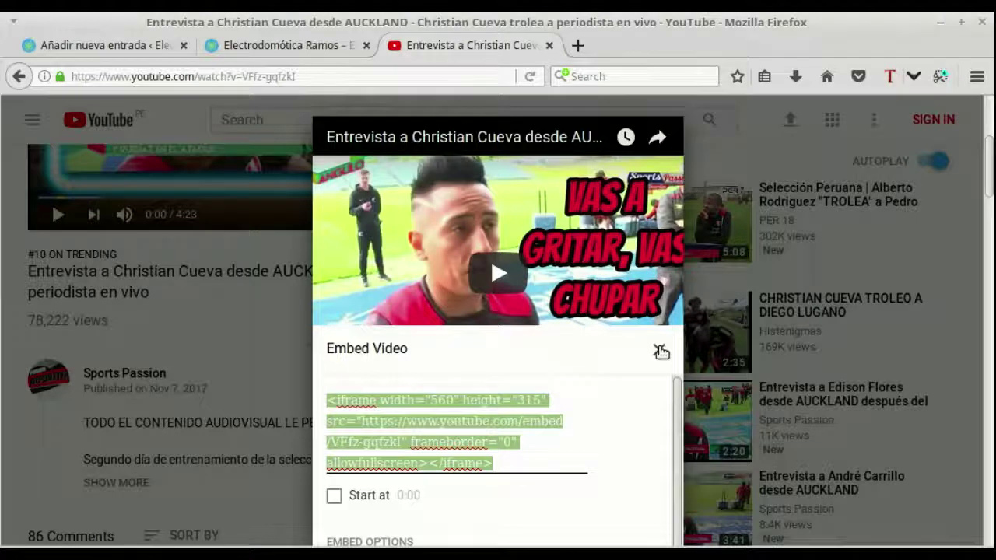
left_click(659, 350)
Return to the WordPress post and paste the iframe embed code below the existing text in the HTML source.
left_click(105, 44)
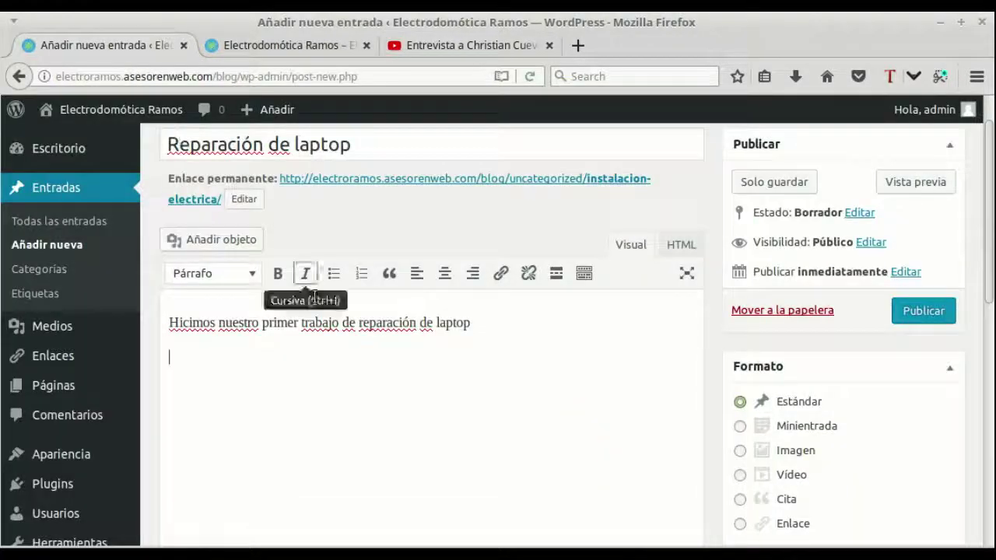
left_click(682, 246)
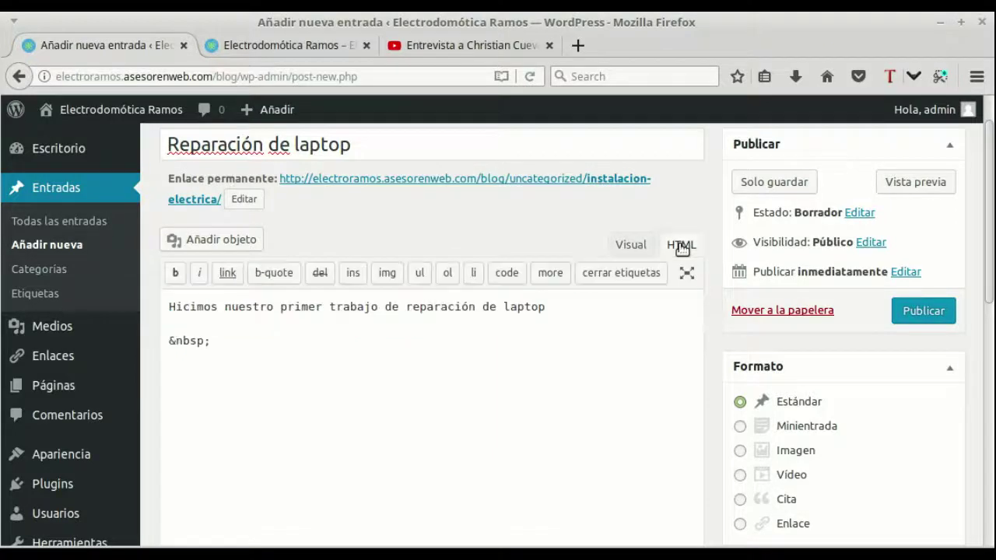
left_click(238, 358)
right_click(194, 376)
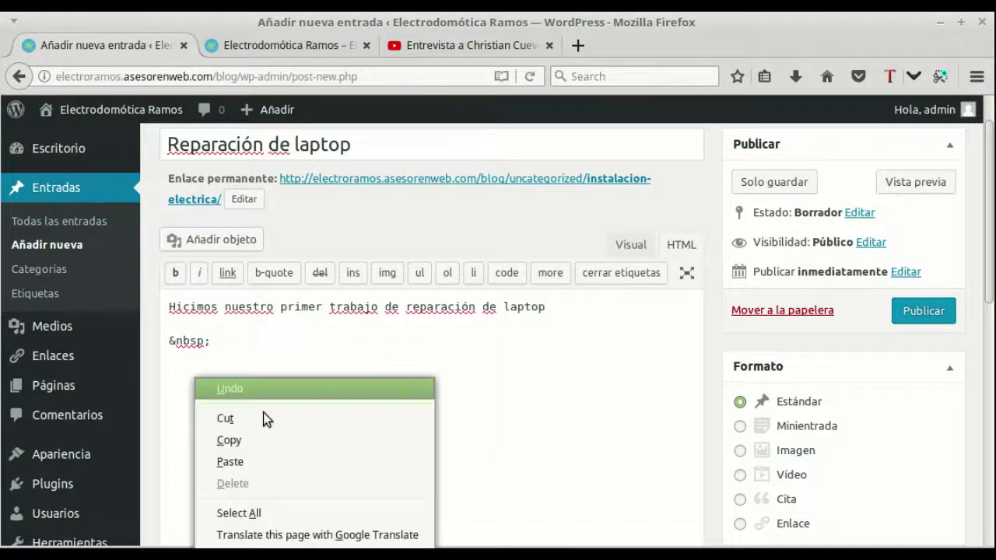
left_click(258, 465)
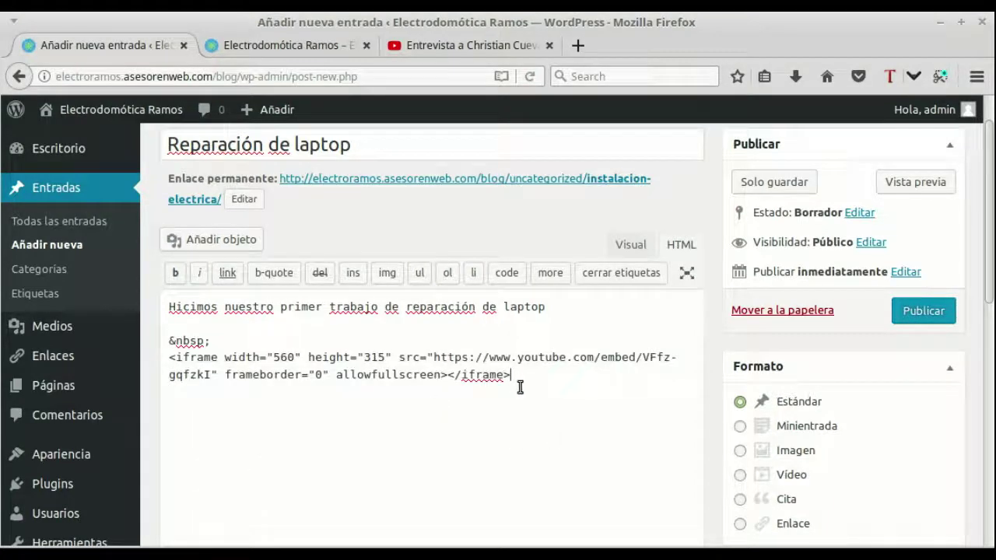
Publish the post and review the embedded video in the visual editor, placing the cursor below it.
left_click(937, 313)
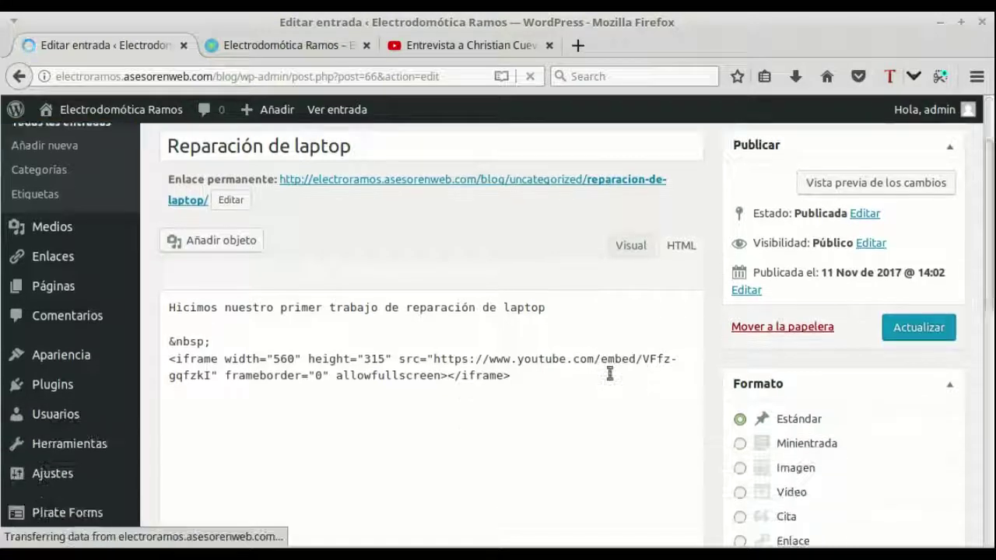
left_click(631, 246)
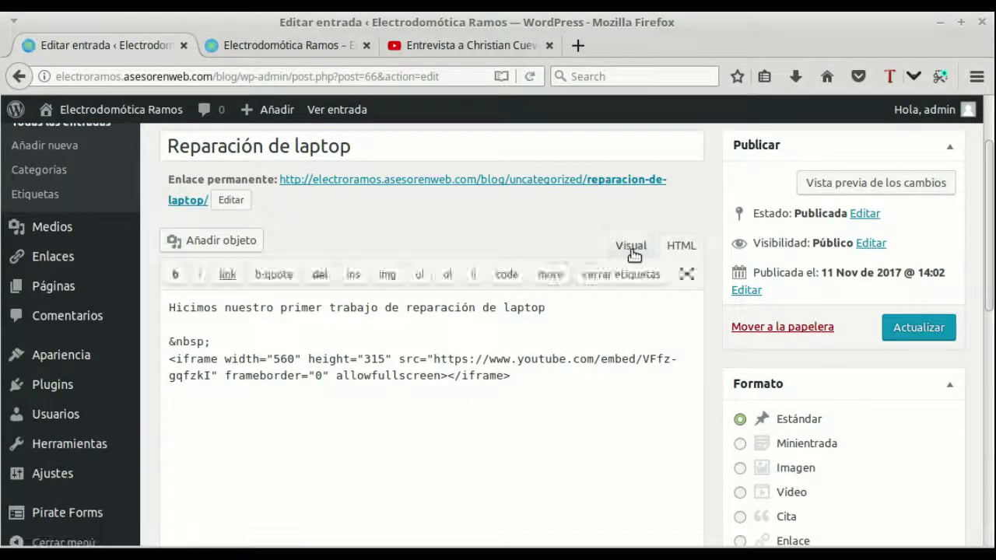
scroll(441, 381, "down", 3)
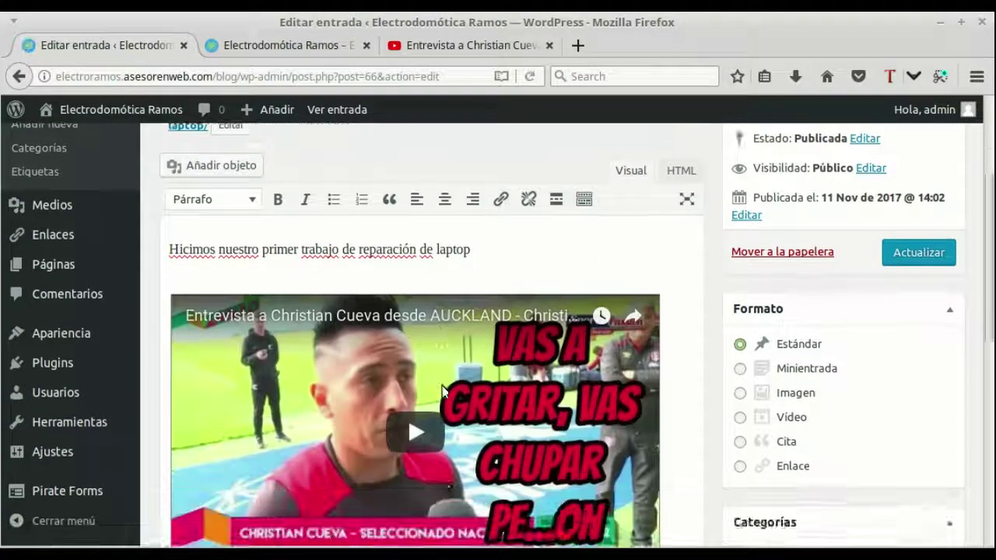
scroll(443, 383, "up", 3)
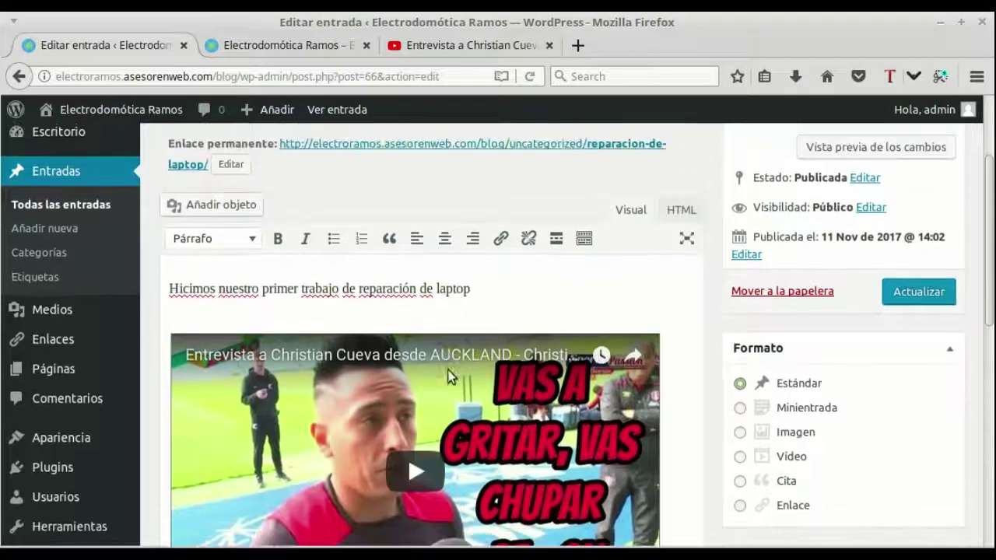
scroll(447, 378, "down", 6)
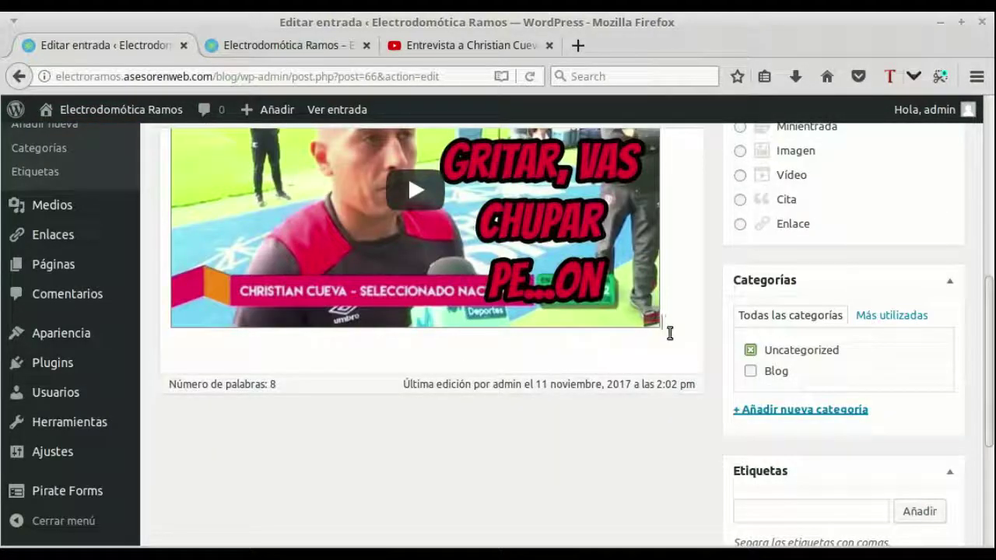
left_click(592, 367)
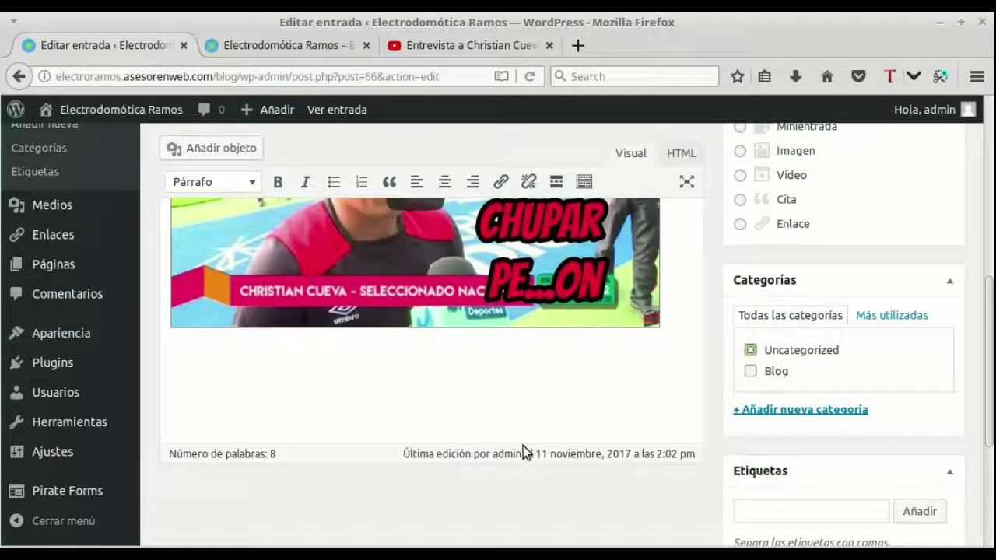
Search Google for "pixabay" in a new browser tab.
left_click(577, 47)
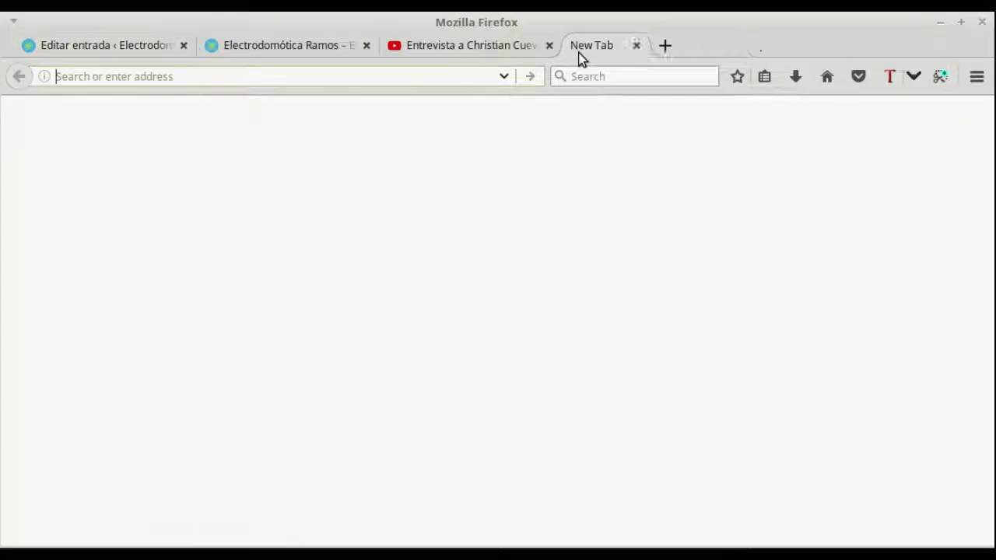
left_click(828, 76)
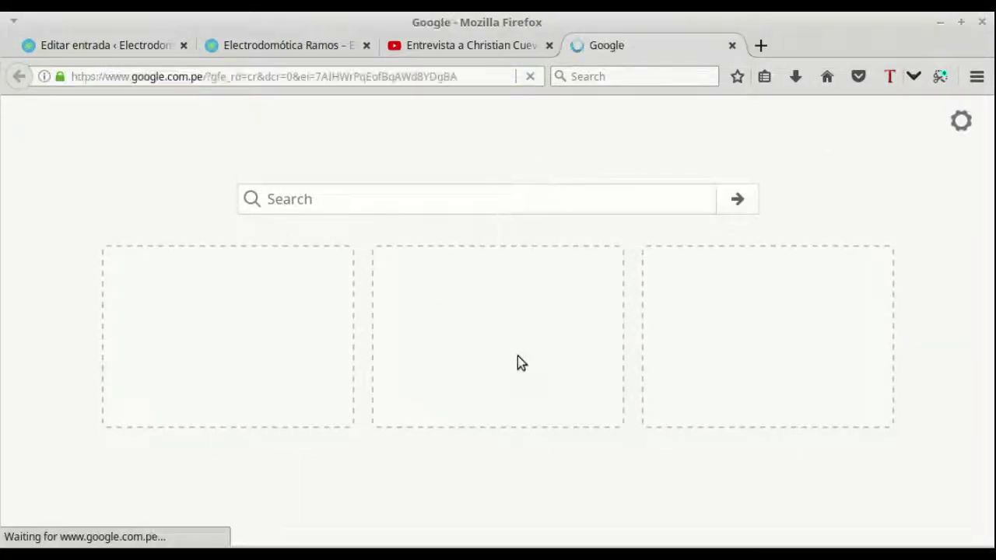
type("pixav")
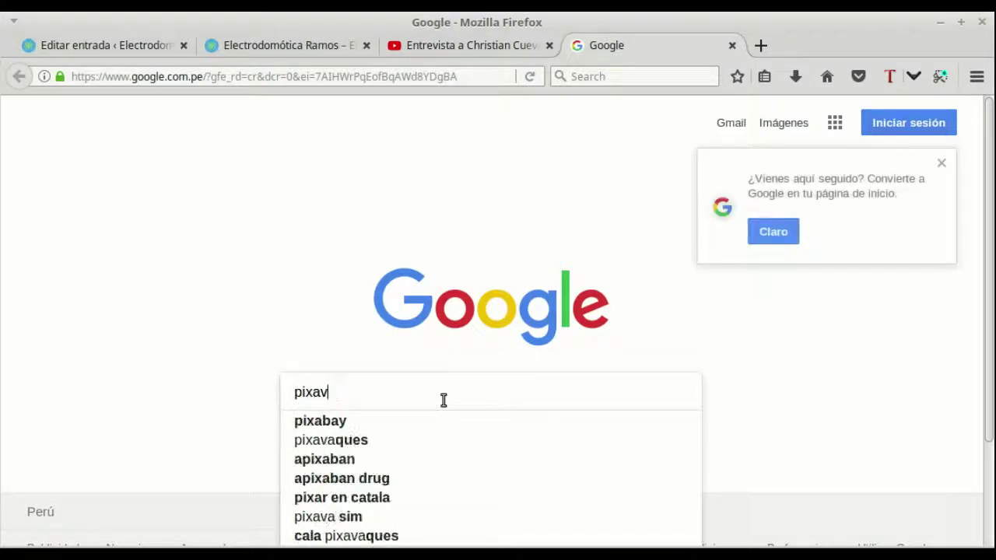
key("BackSpace")
type("ba")
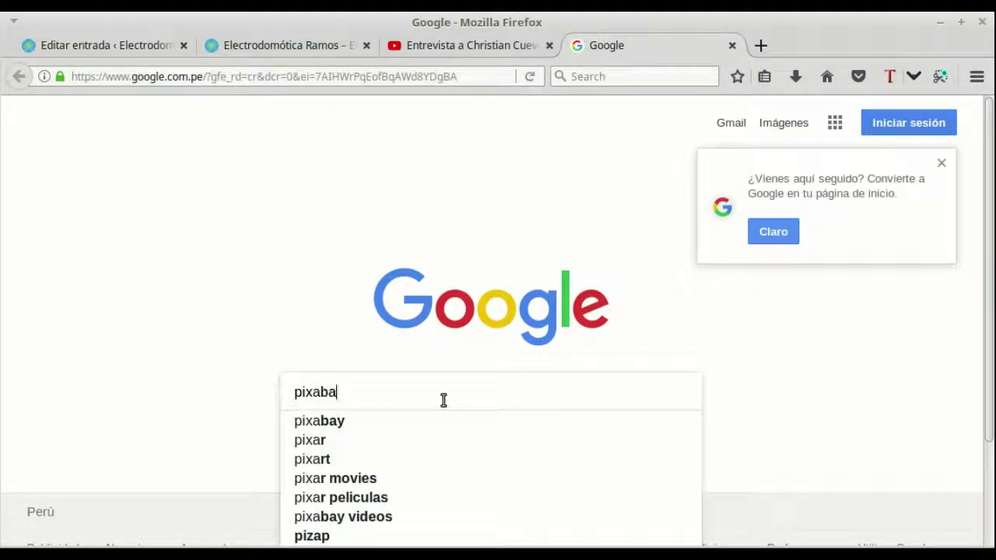
type("y")
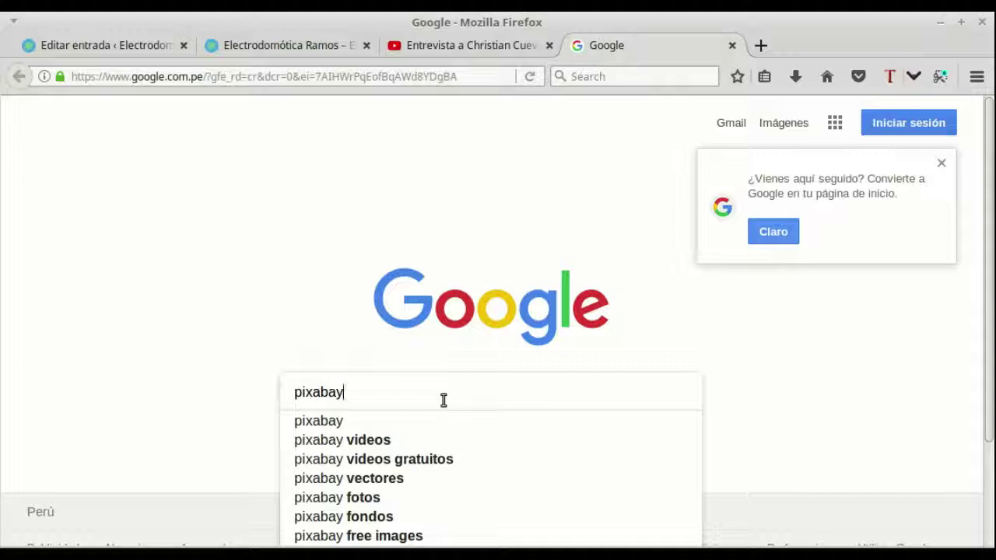
key("Return")
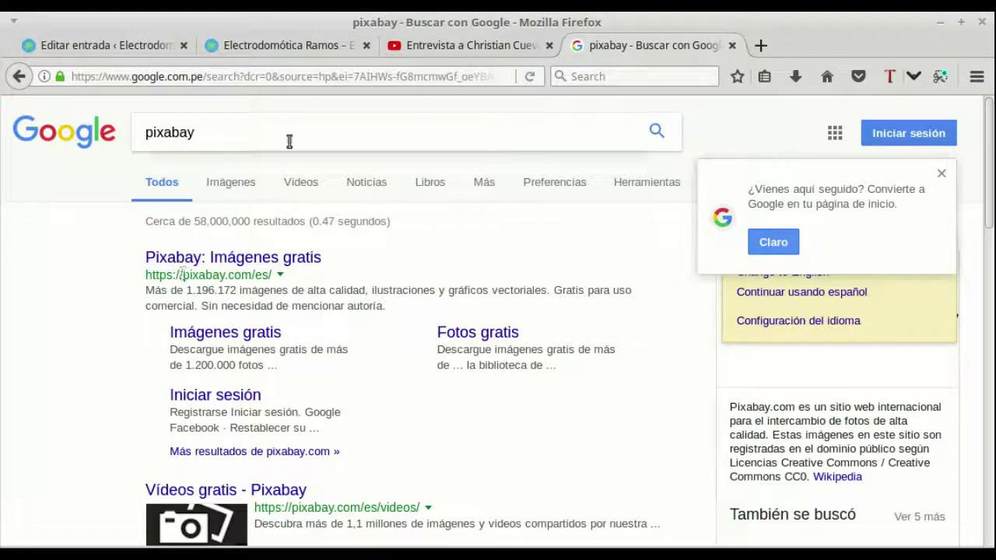
Return to the WordPress post editor and open the file chooser for uploading a new featured image.
left_click(122, 45)
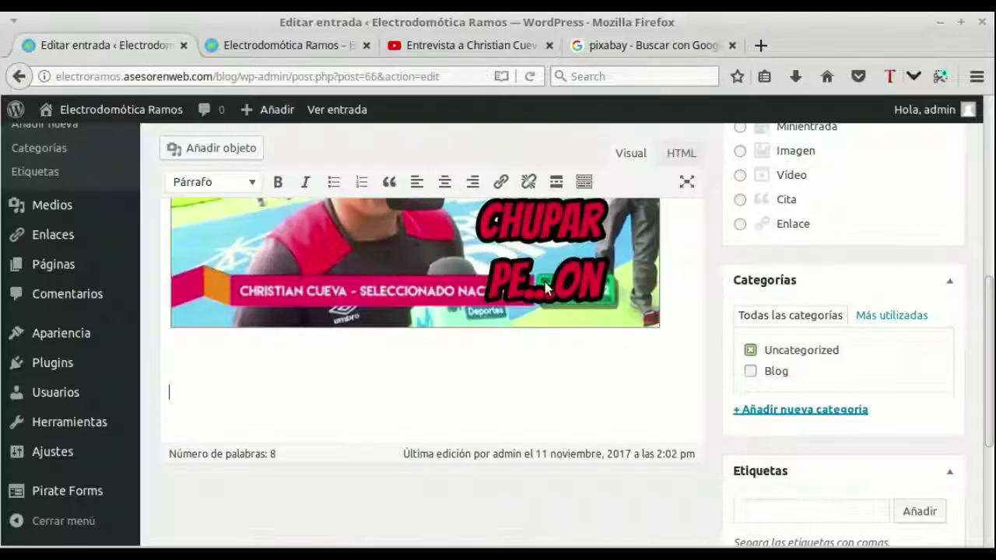
scroll(547, 287, "up", 5)
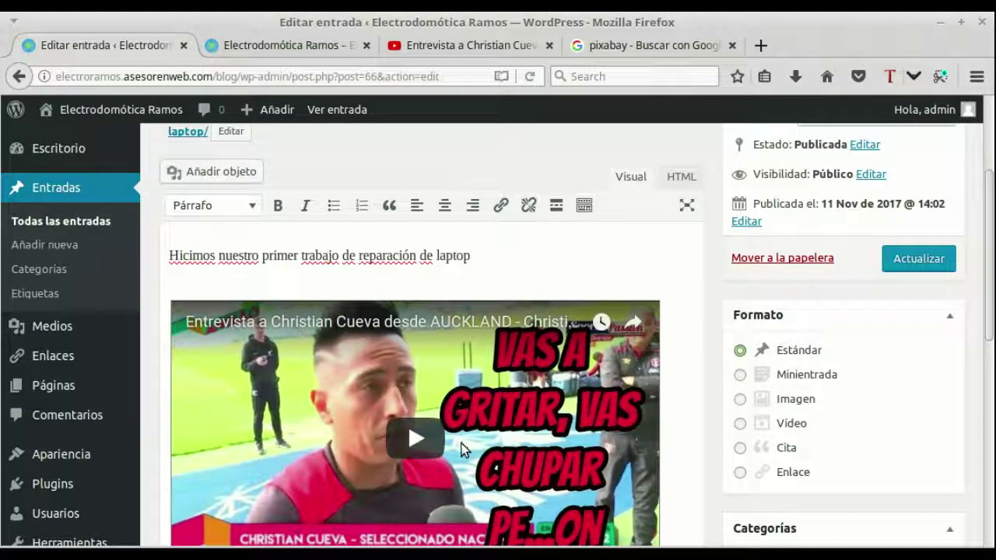
scroll(789, 367, "down", 8)
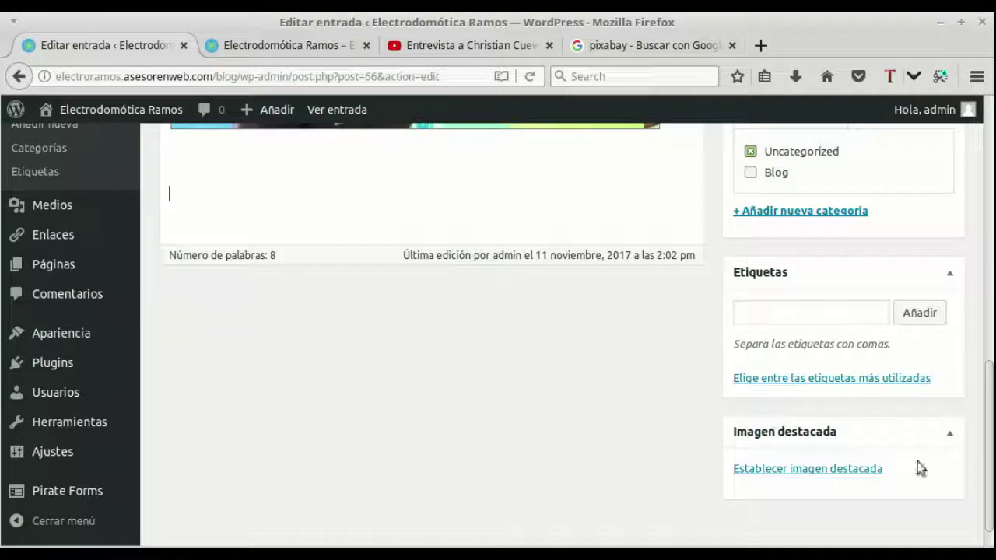
scroll(864, 428, "down", 1)
left_click(822, 441)
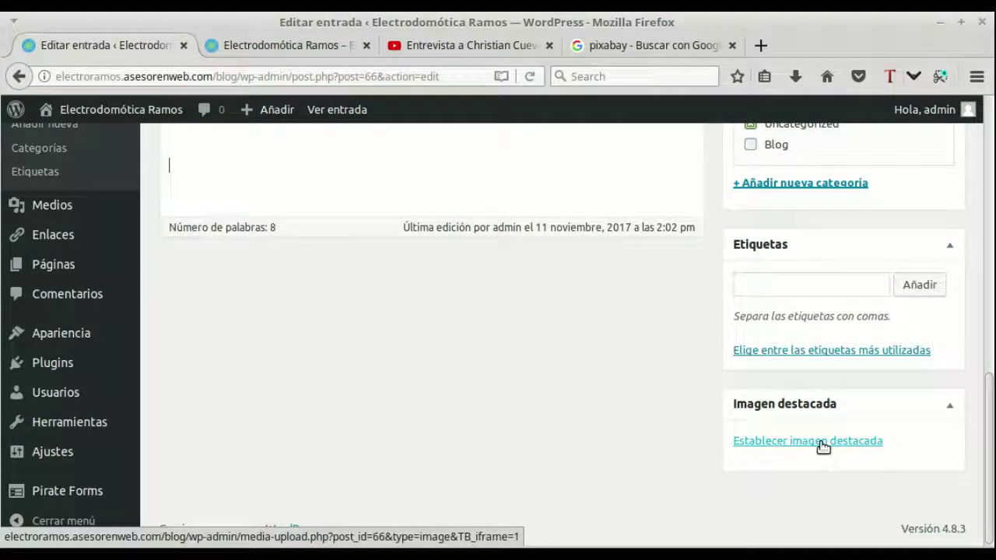
left_click(821, 442)
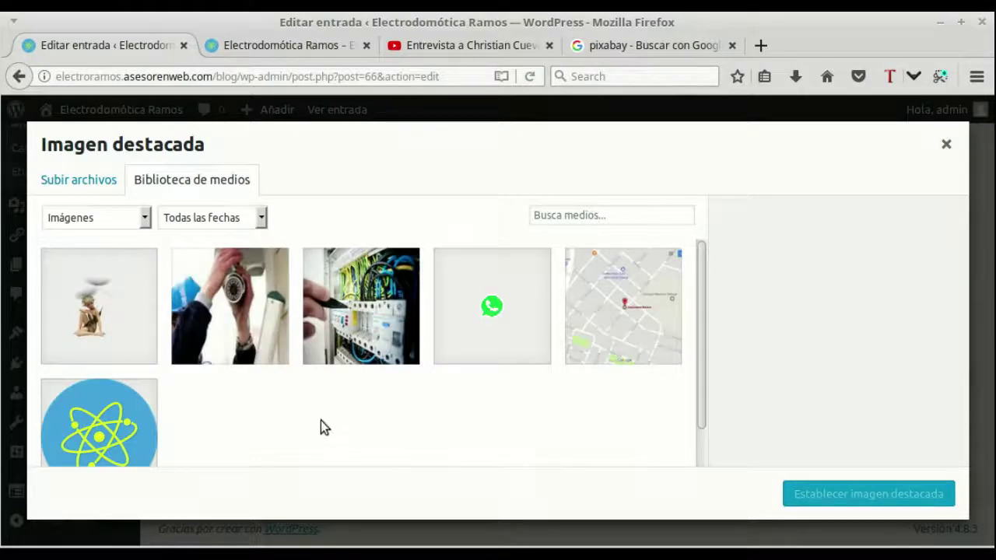
left_click(75, 179)
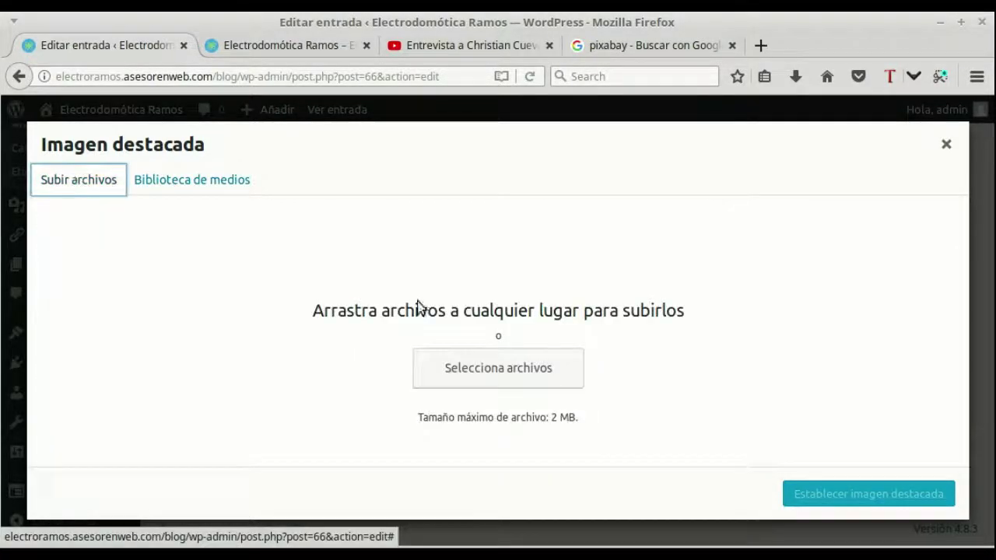
left_click(473, 381)
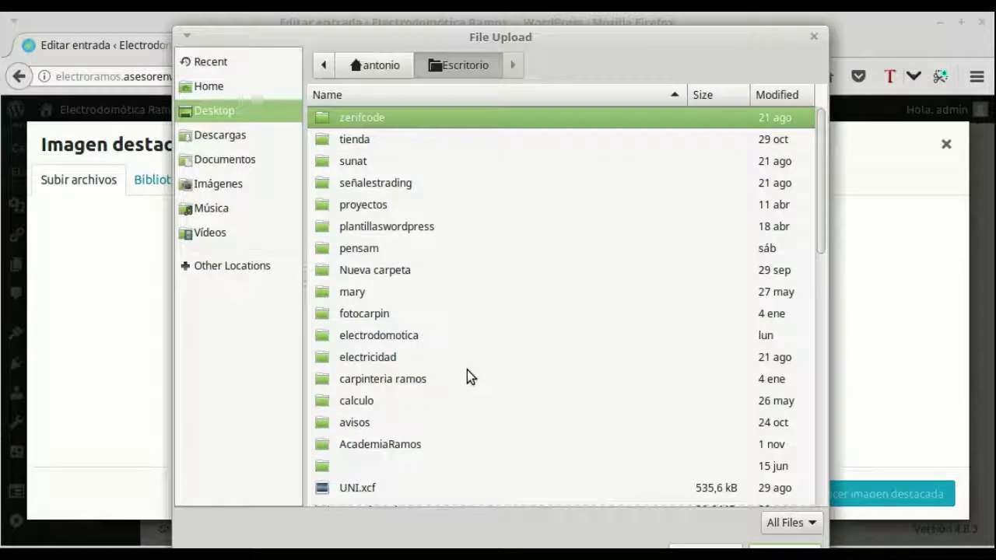
Upload Selección_171.png from the imagenes folder inside the Desktop's electrodomotica folder to the media library.
left_click(372, 337)
double_click(372, 337)
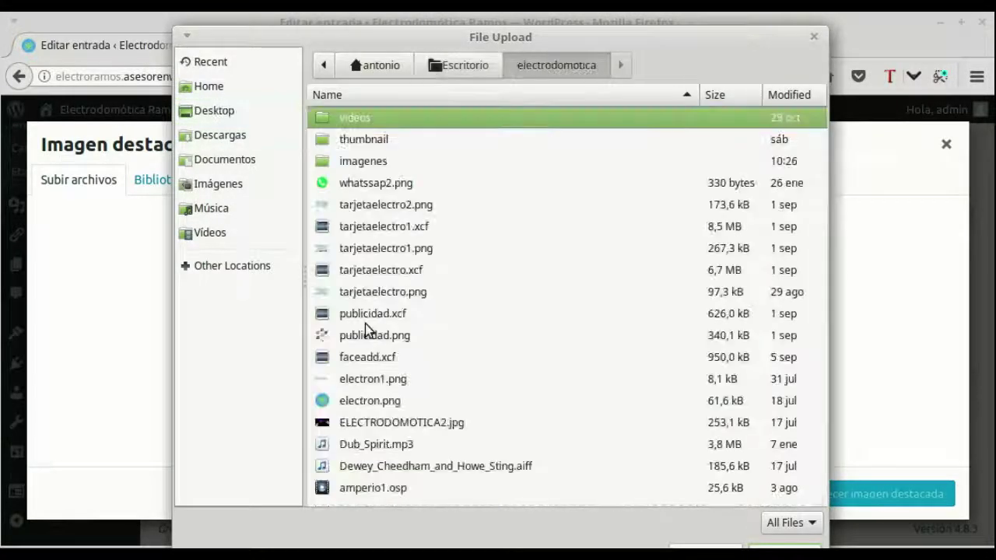
left_click(371, 161)
double_click(371, 161)
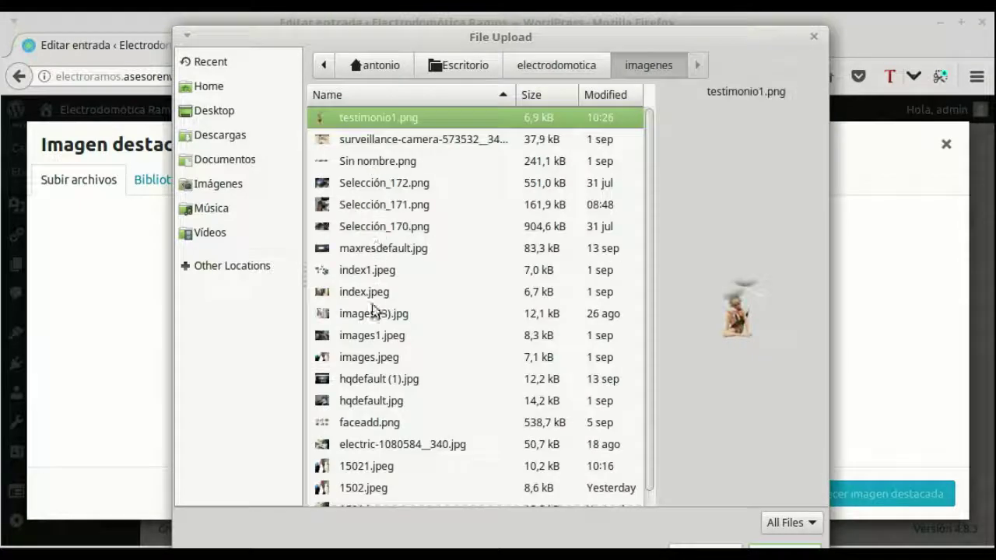
left_click(361, 403)
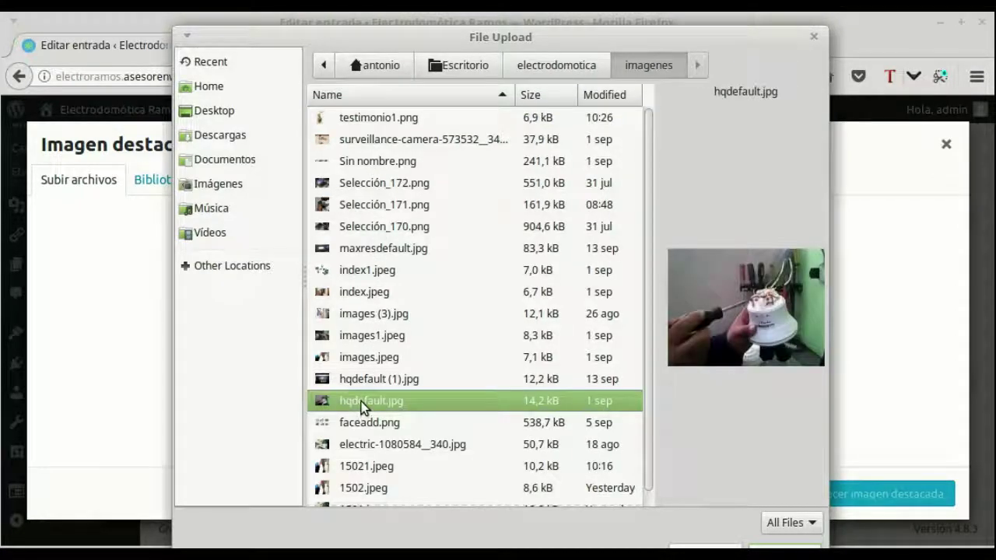
left_click(360, 449)
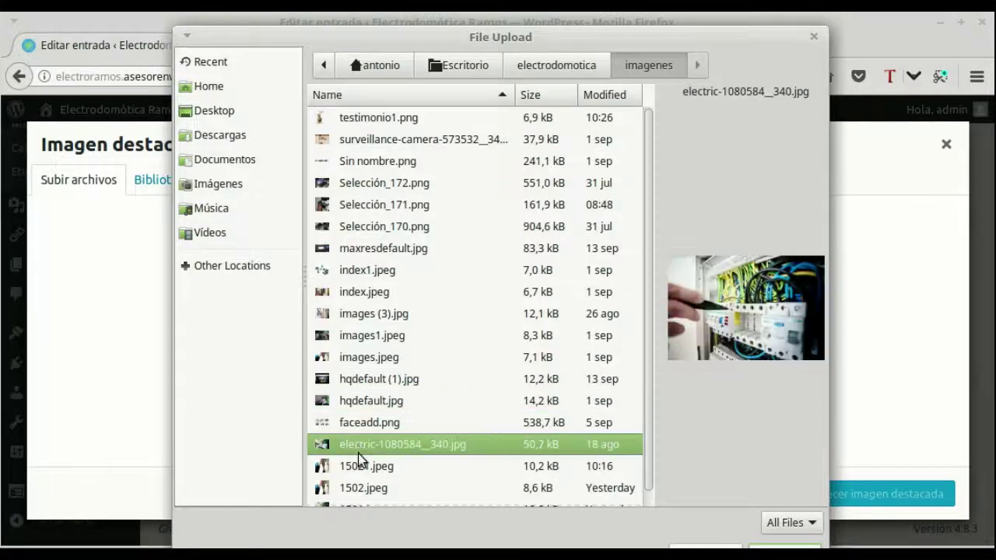
left_click(360, 467)
scroll(399, 443, "down", 1)
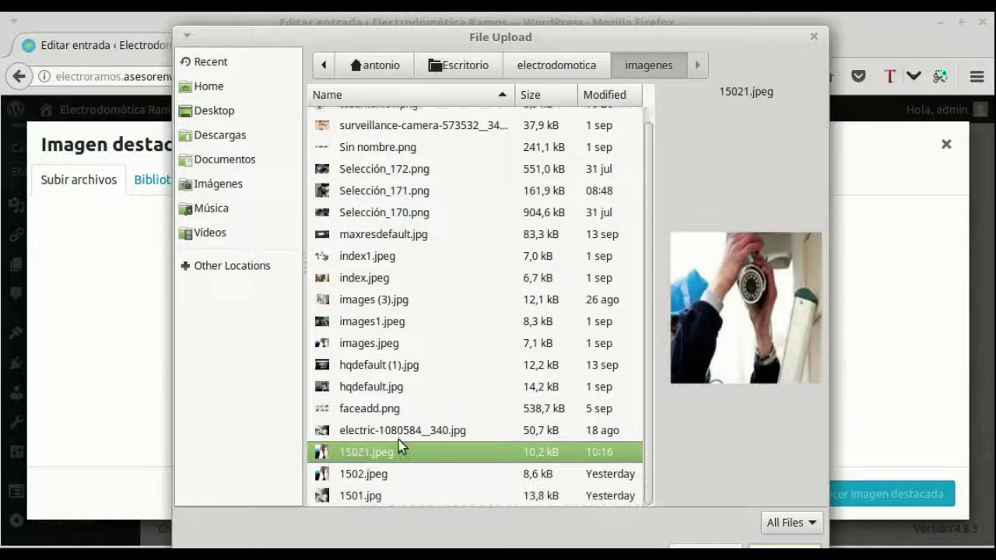
left_click(376, 176)
left_click(378, 194)
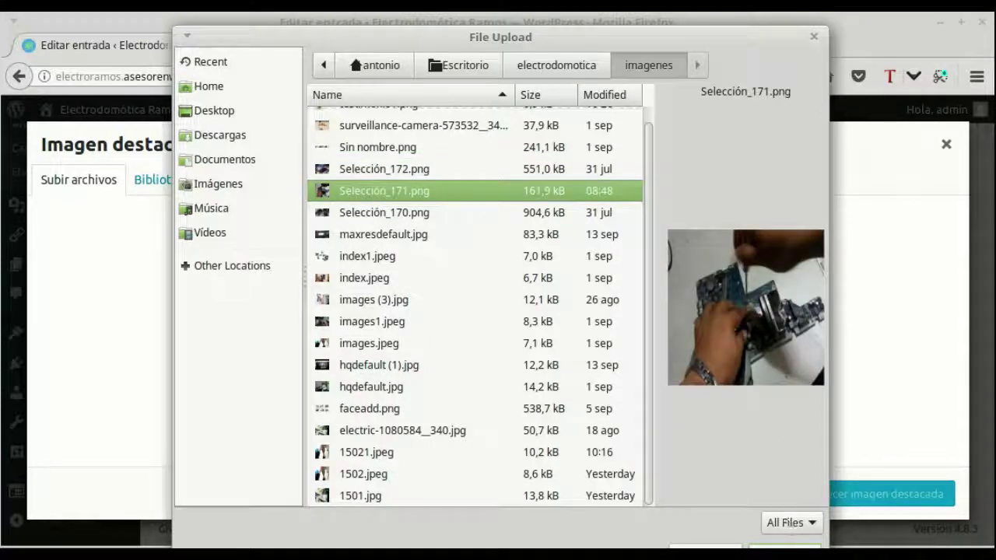
left_click(784, 547)
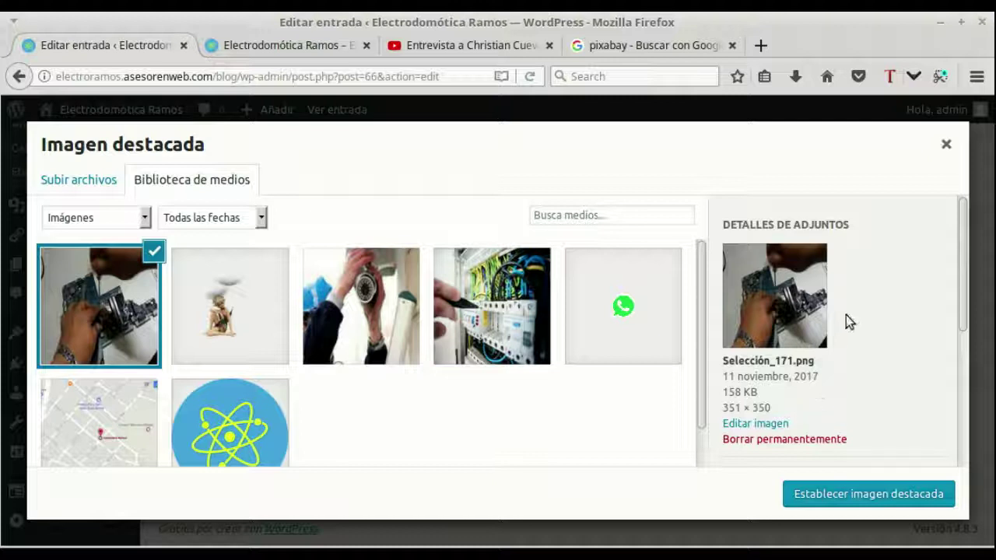
Set the uploaded laptop repair picture as the post's featured image and update the post.
left_click(862, 499)
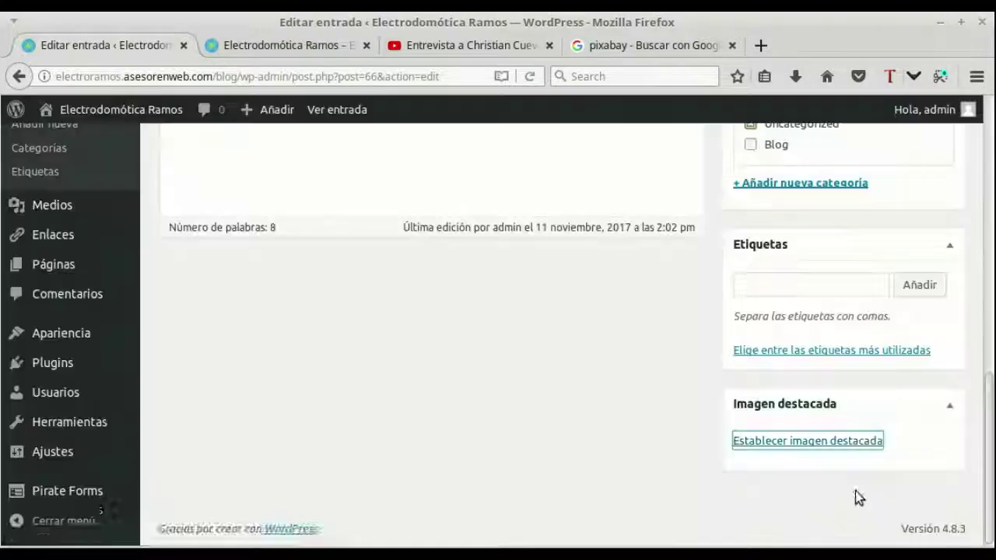
scroll(805, 422, "down", 2)
scroll(862, 372, "down", 3)
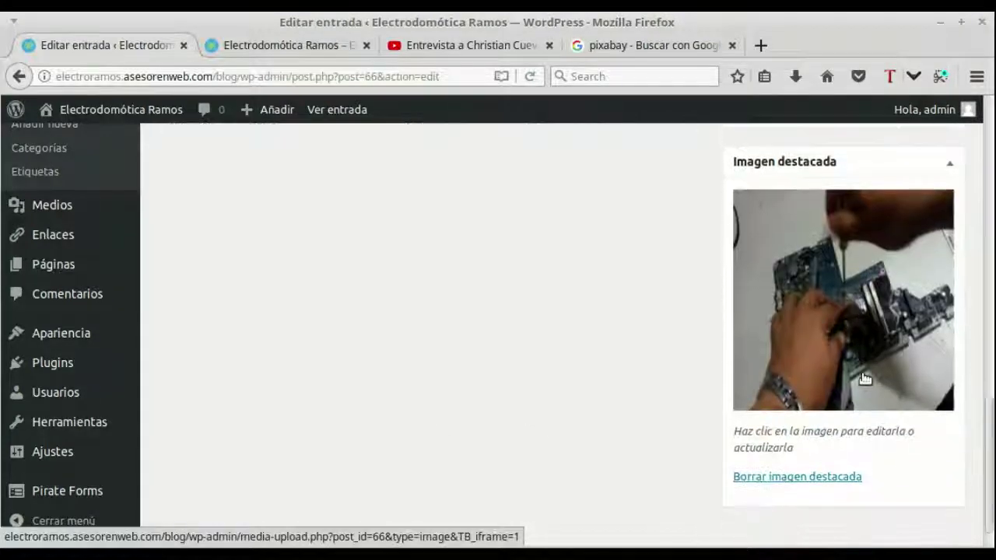
scroll(862, 379, "up", 5)
scroll(856, 327, "up", 10)
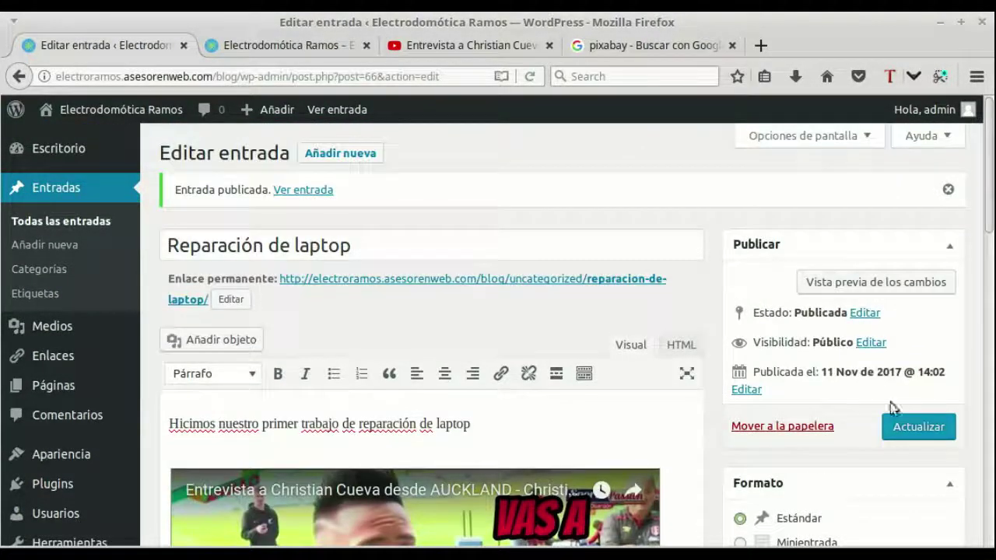
left_click(906, 425)
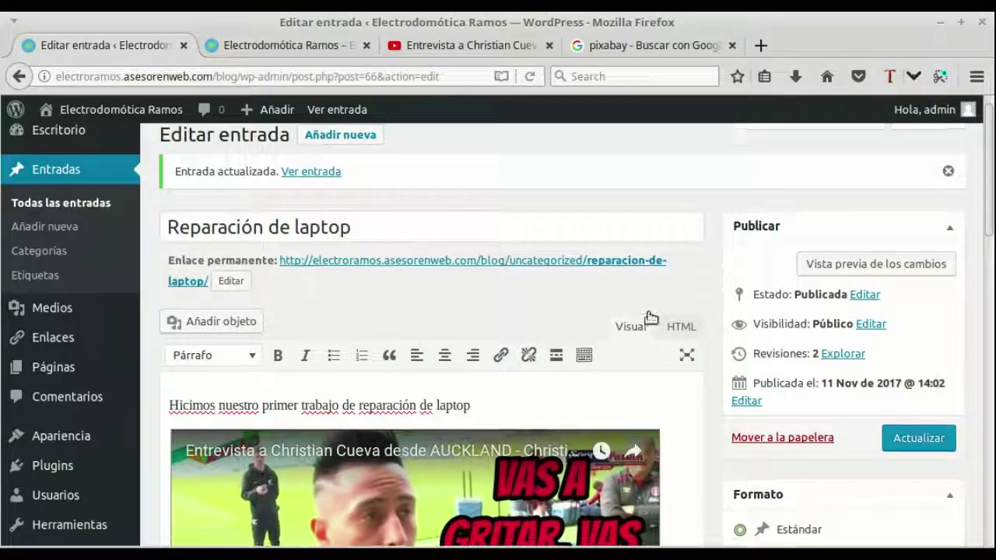
Assign the post to the Blog category, remove it from Uncategorized, and update the post.
scroll(648, 318, "up", 1)
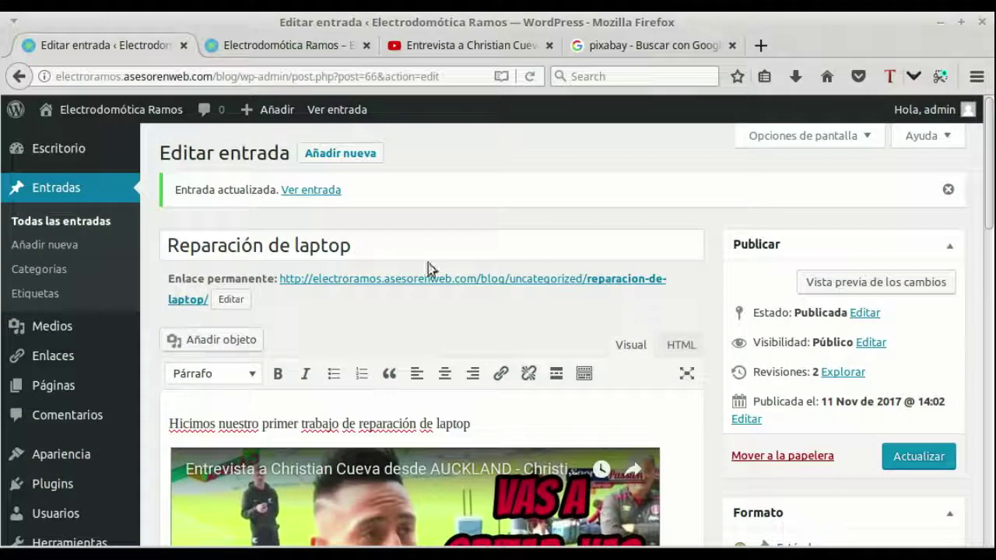
scroll(581, 344, "down", 10)
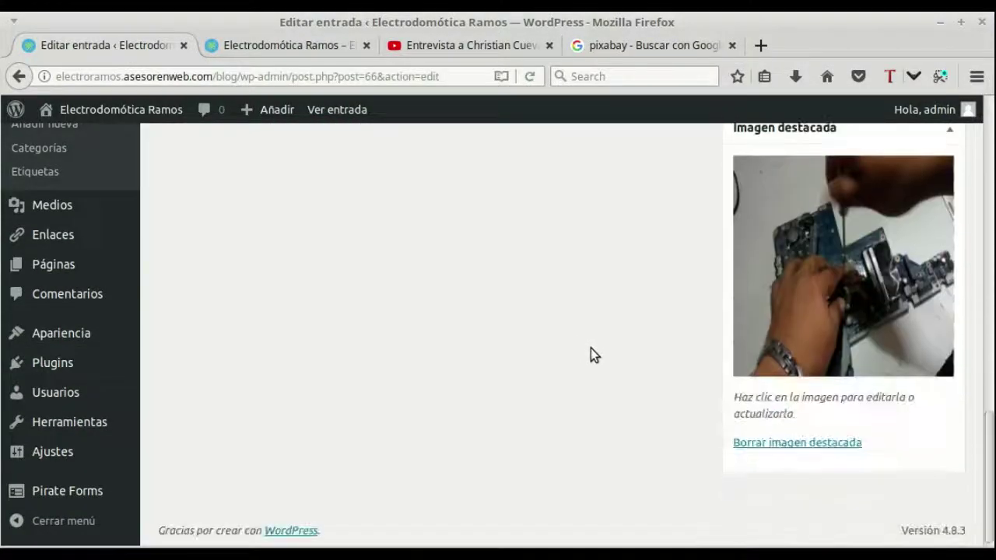
scroll(591, 355, "up", 10)
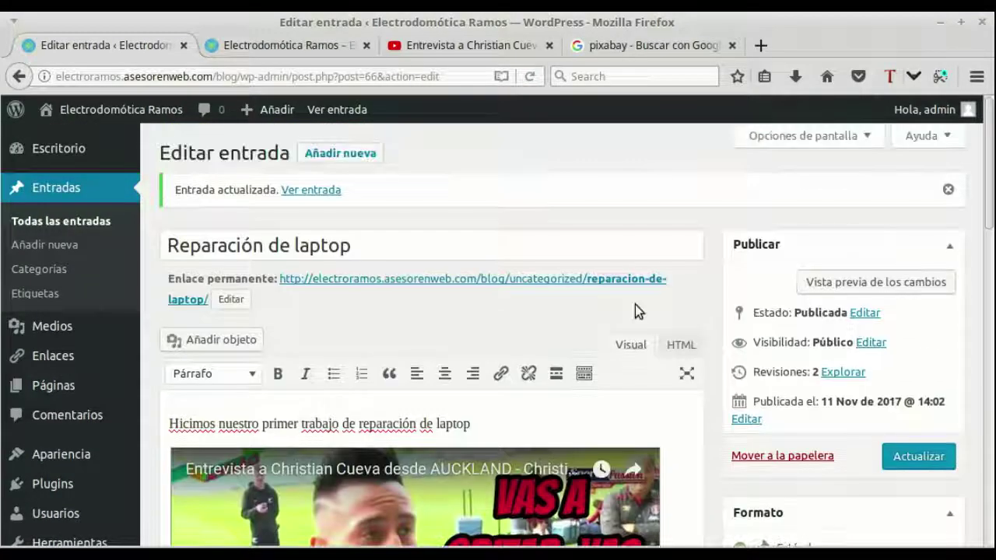
scroll(740, 345, "down", 5)
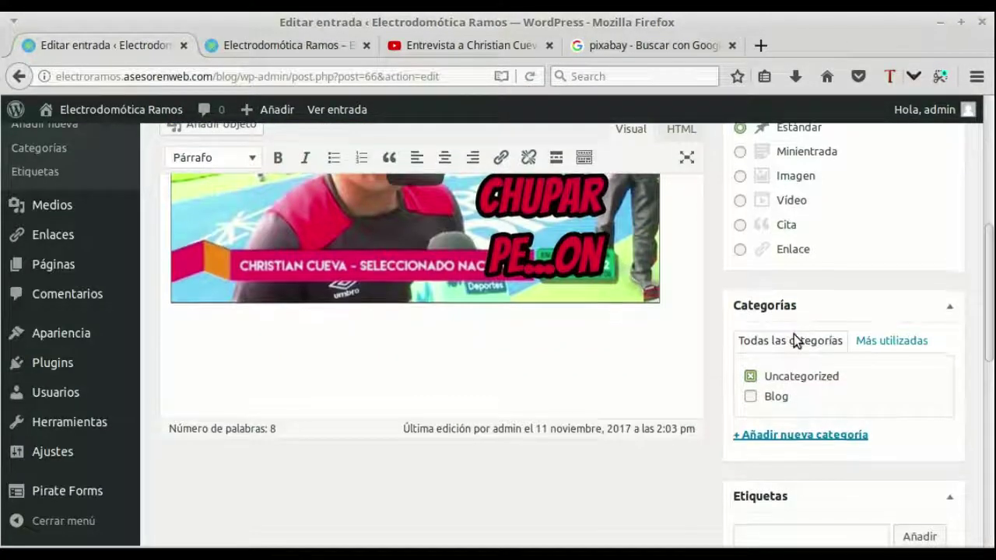
scroll(794, 334, "down", 1)
left_click(750, 350)
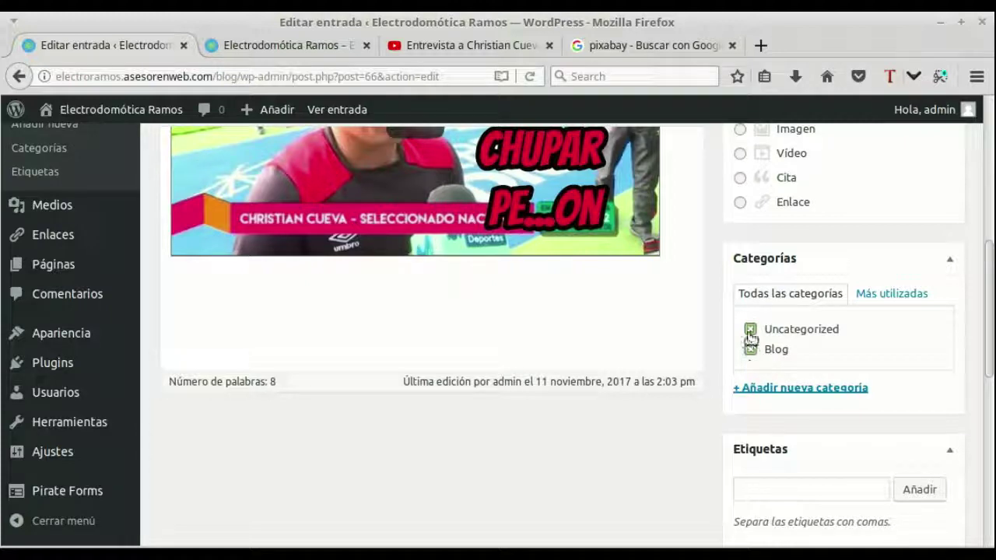
left_click(752, 330)
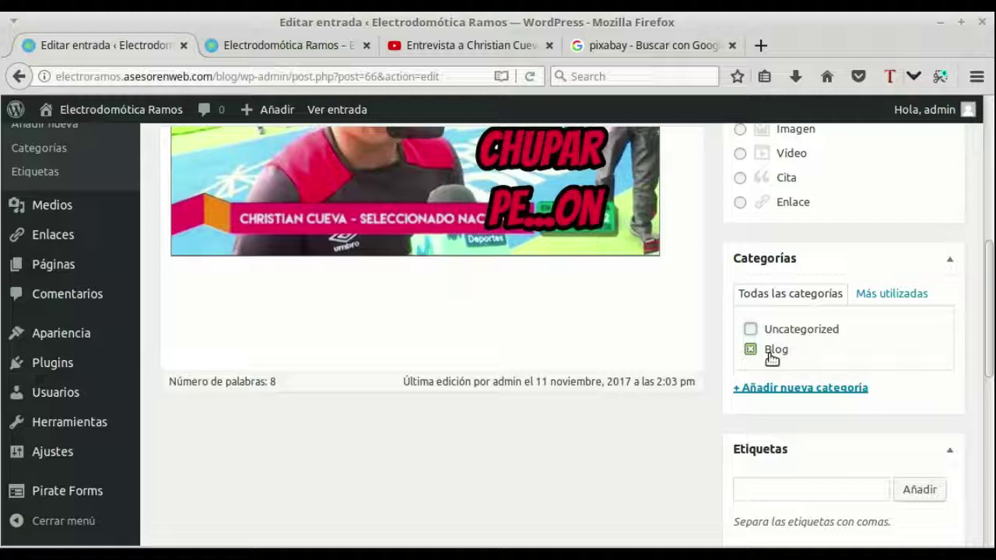
scroll(835, 296, "up", 5)
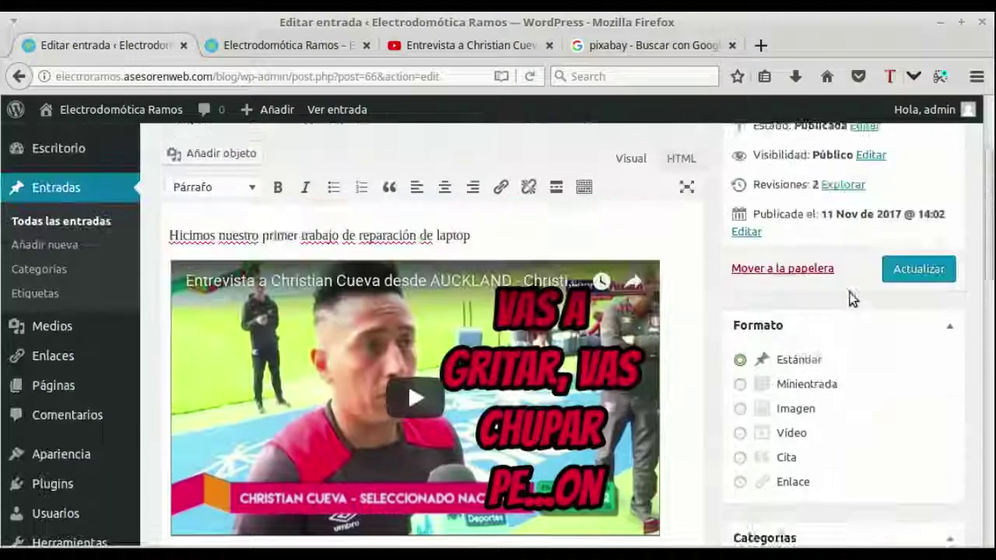
left_click(924, 337)
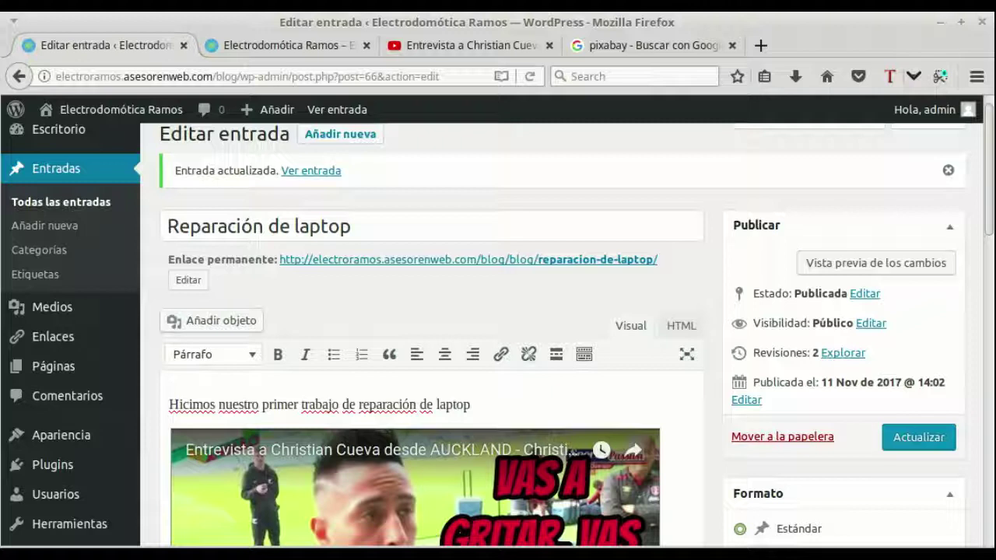
Reload the site's home page and check the new post in the "Nuestras últimas actividades" section.
left_click(263, 49)
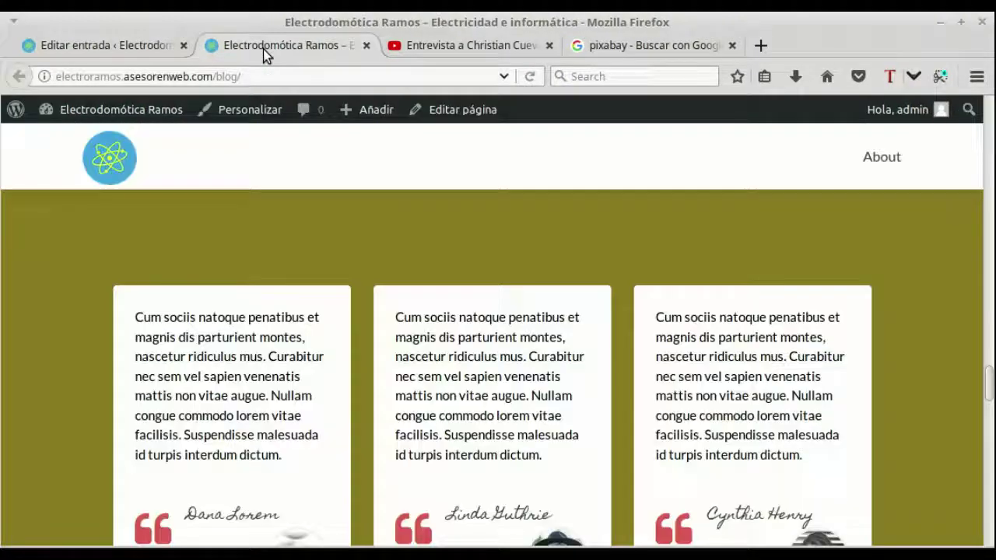
left_click(461, 110)
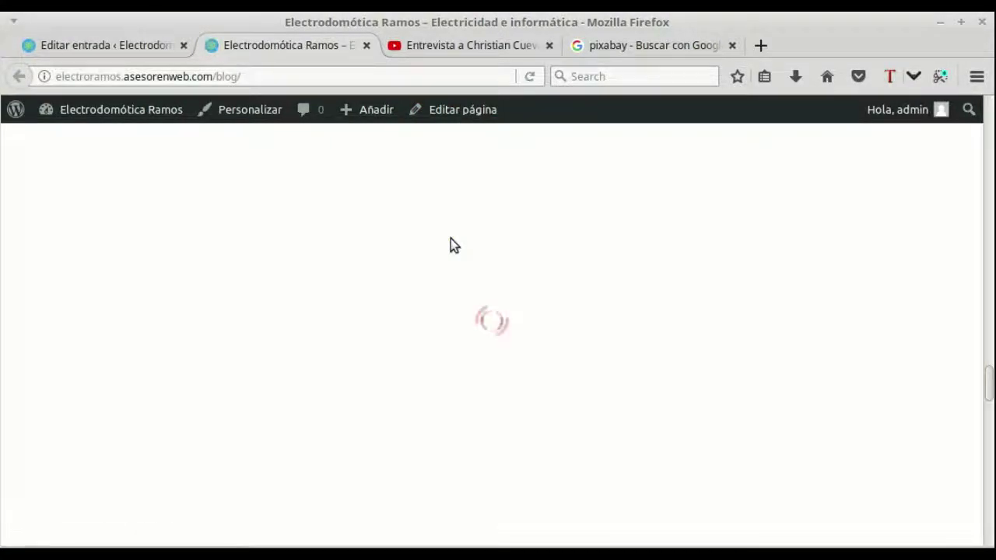
scroll(451, 250, "down", 10)
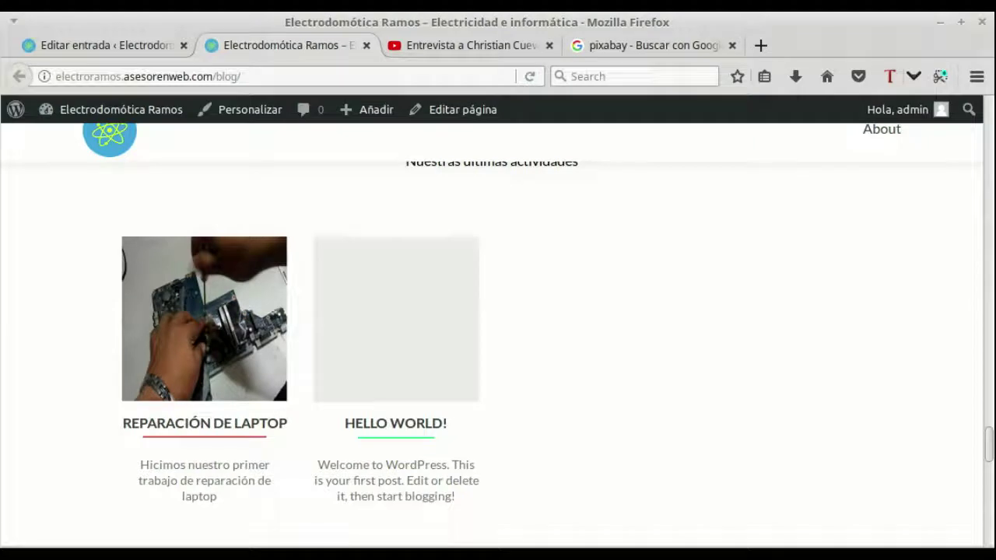
Move the "Hello world!" post to the trash from the list of all posts and reload the home page to check its news section.
left_click(80, 44)
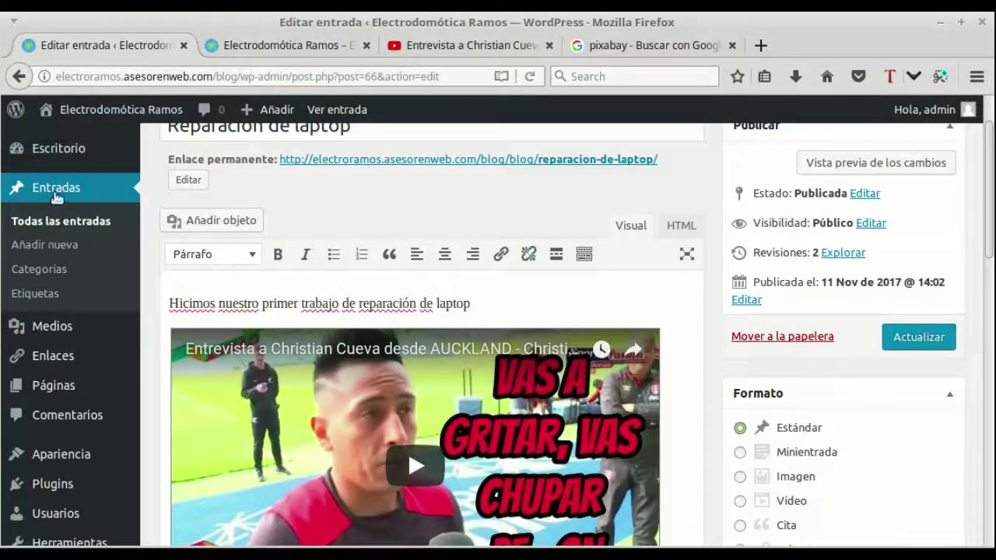
left_click(50, 228)
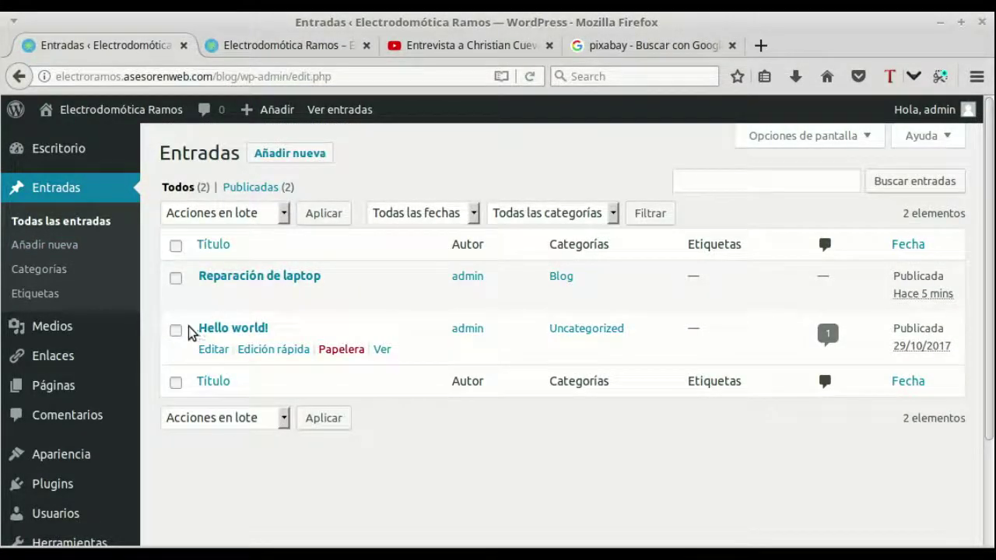
left_click(176, 331)
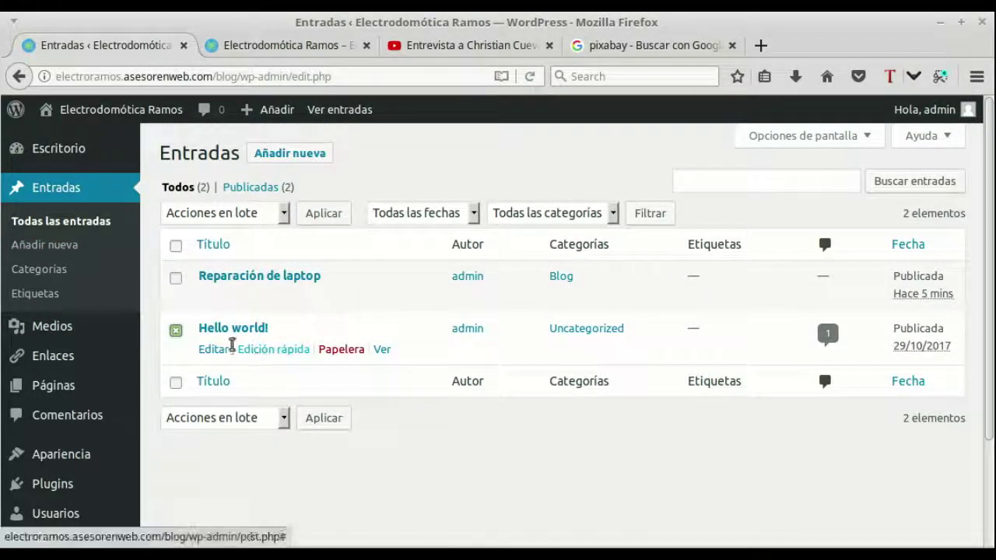
left_click(352, 351)
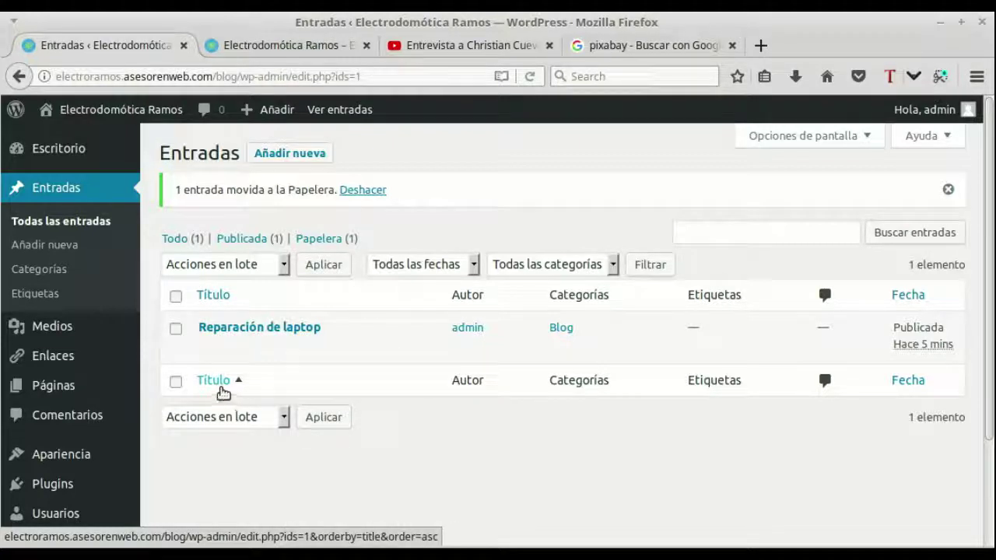
left_click(272, 43)
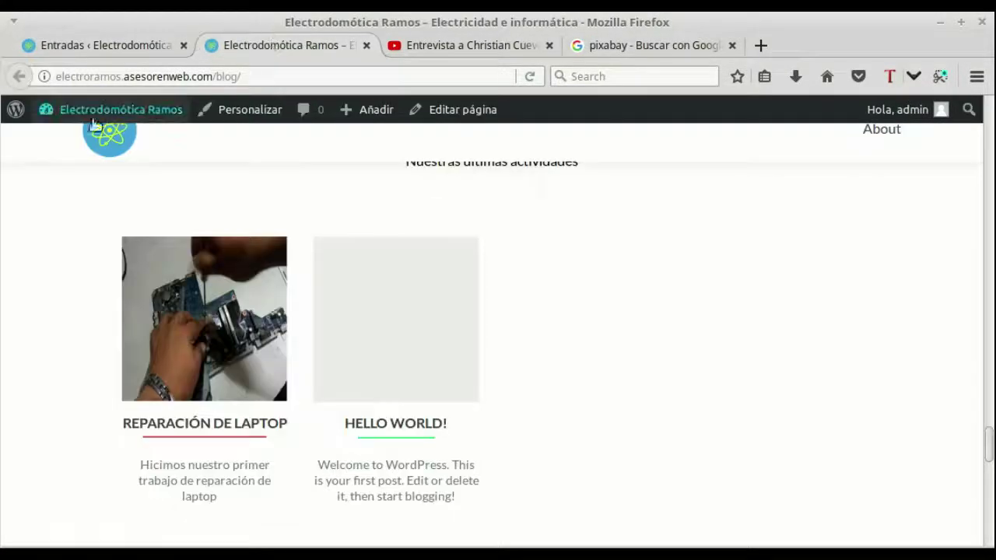
left_click(530, 78)
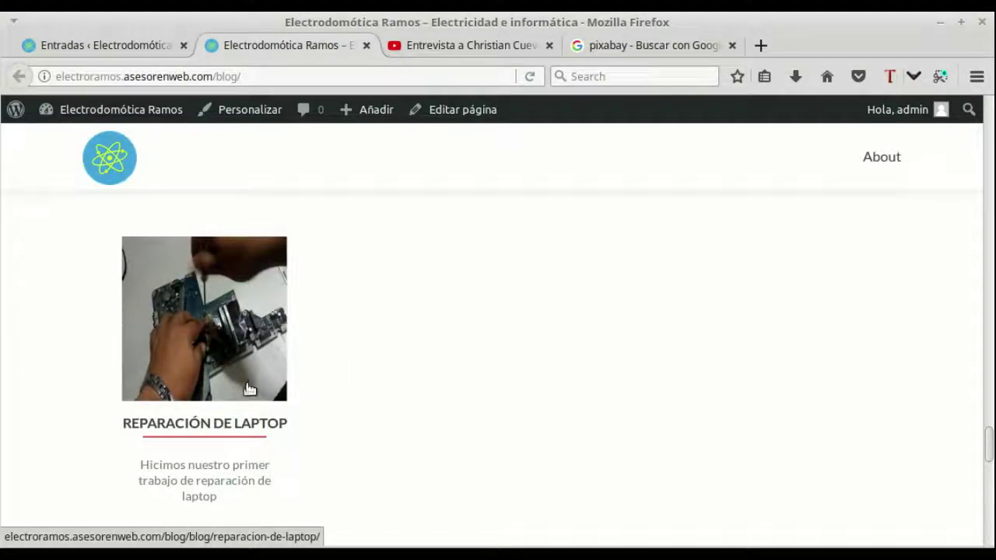
Open the "Reparación de laptop" post from the home page's Blog section and examine its text, embedded video and comment form.
scroll(441, 354, "up", 2)
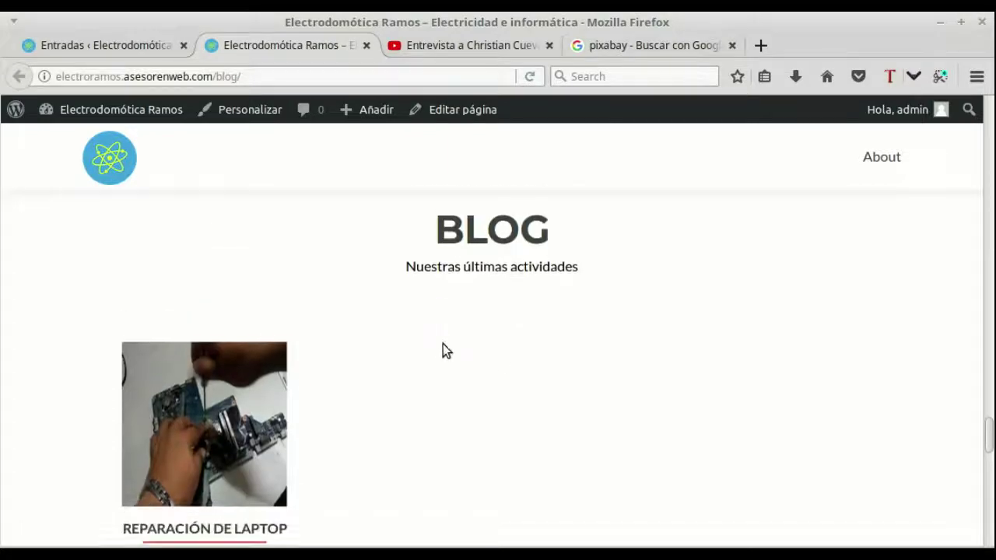
scroll(467, 350, "down", 1)
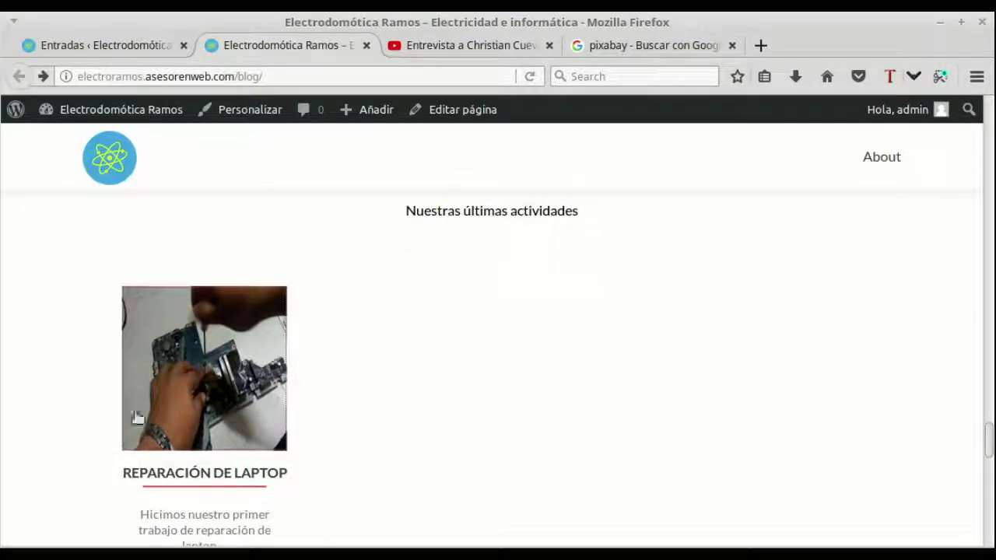
left_click(223, 395)
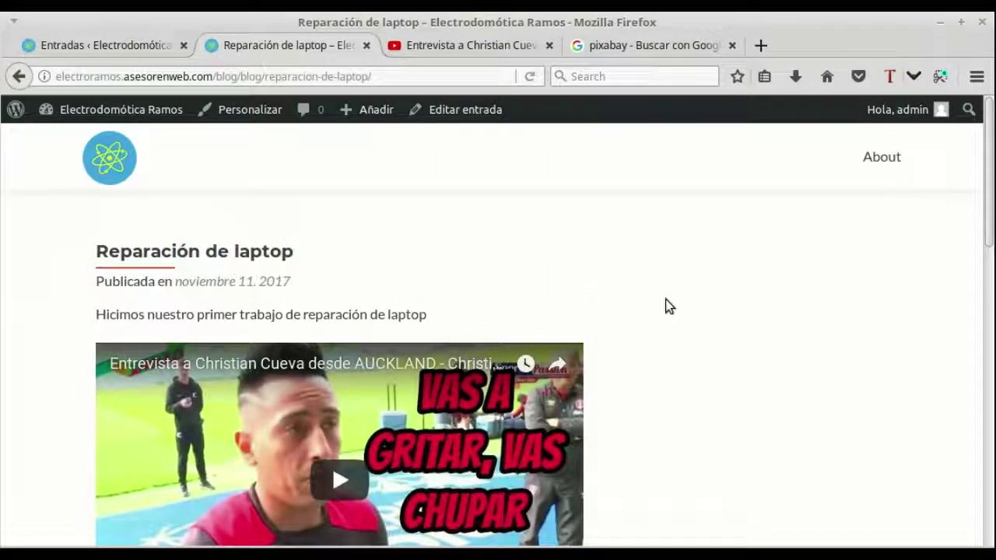
scroll(609, 307, "down", 2)
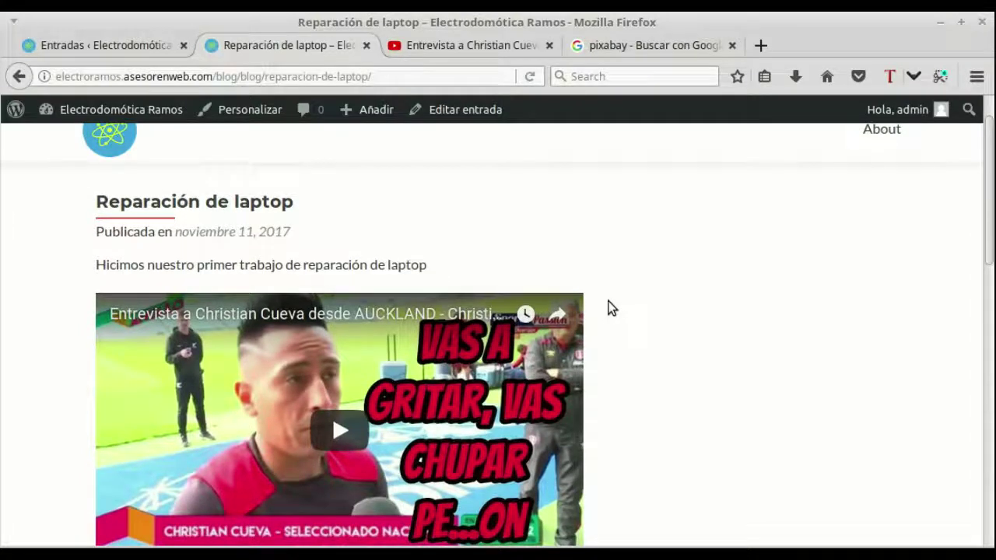
scroll(611, 311, "down", 8)
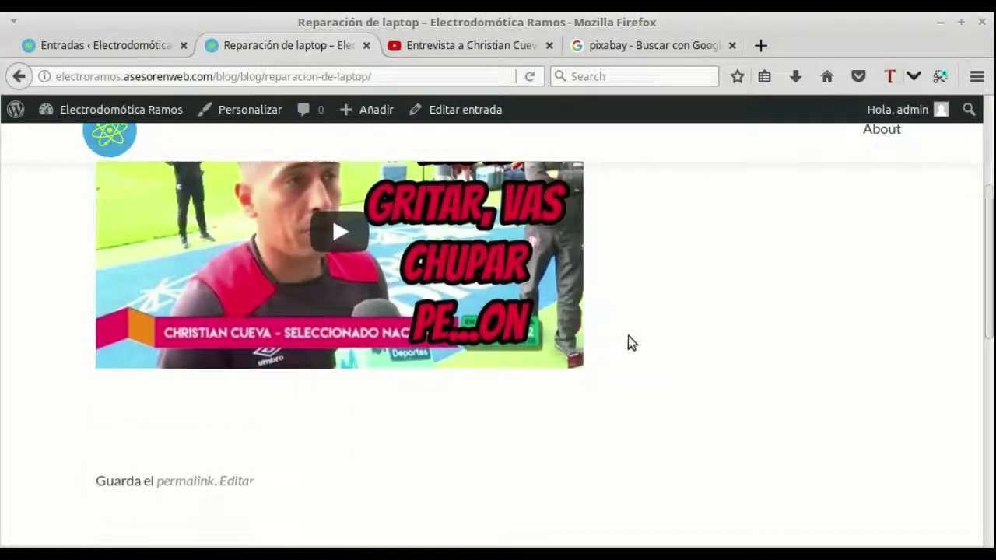
scroll(635, 342, "down", 8)
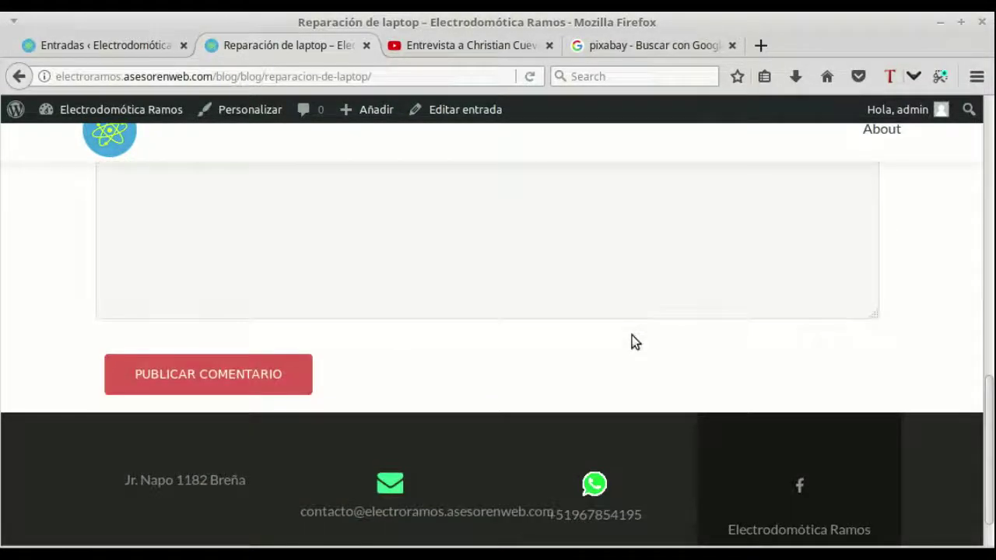
scroll(635, 342, "up", 2)
scroll(632, 342, "up", 4)
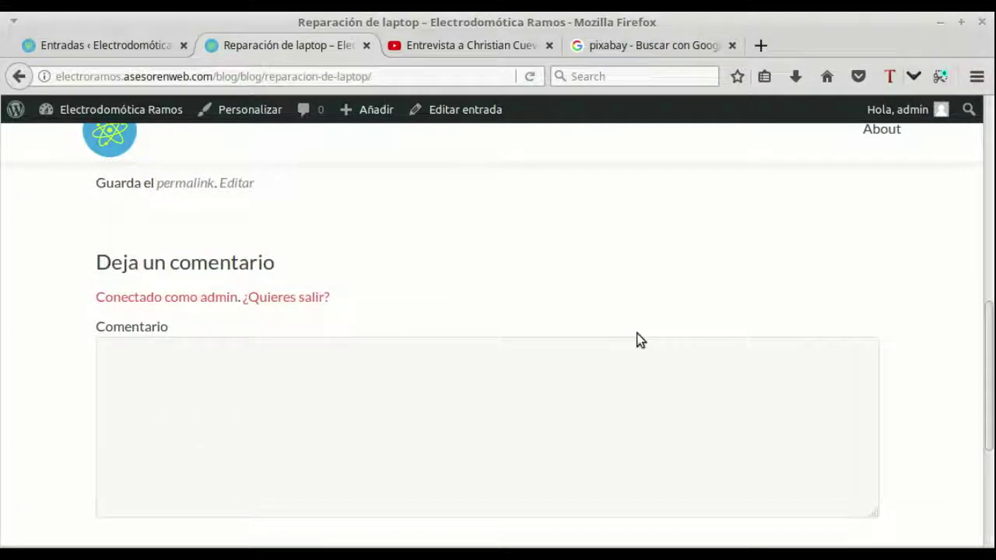
scroll(637, 337, "up", 1)
scroll(638, 337, "up", 3)
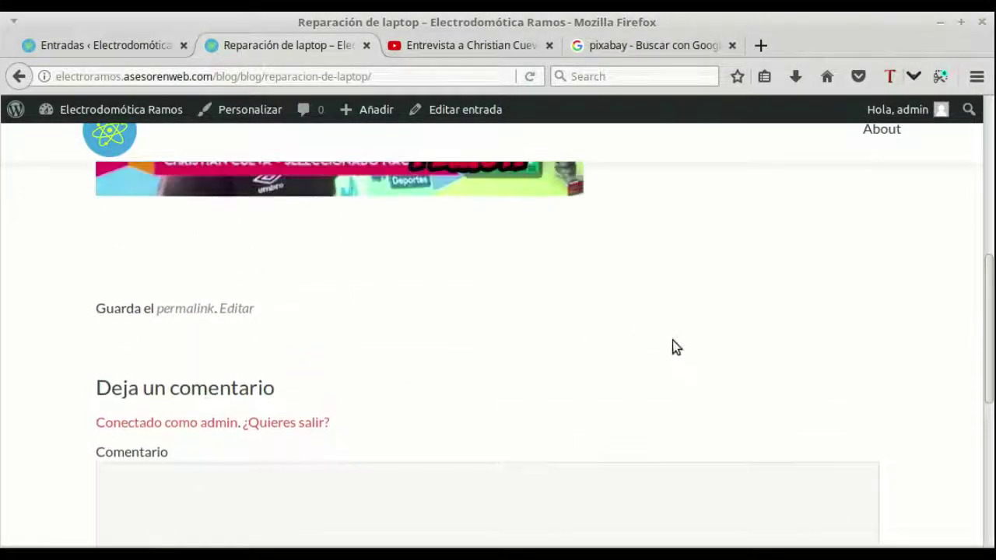
scroll(750, 323, "up", 8)
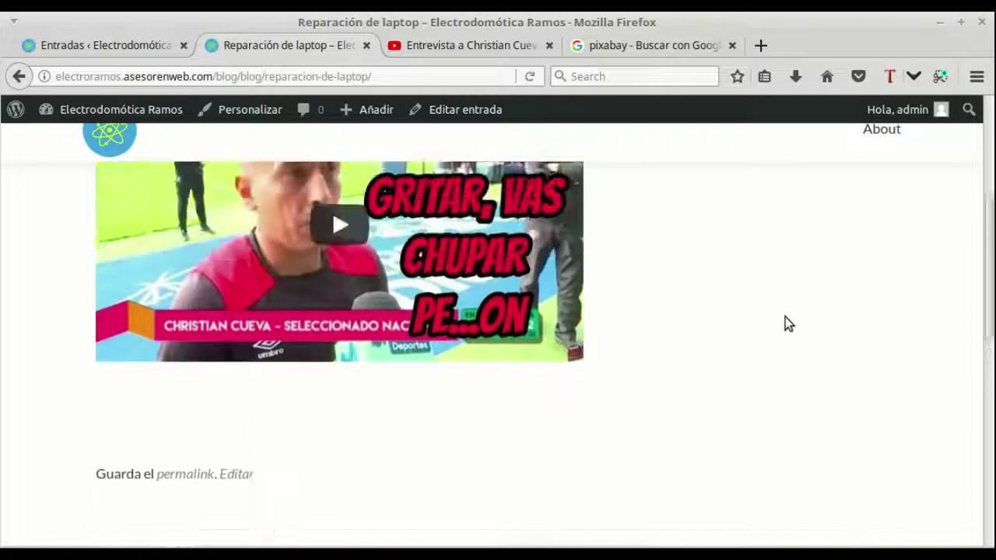